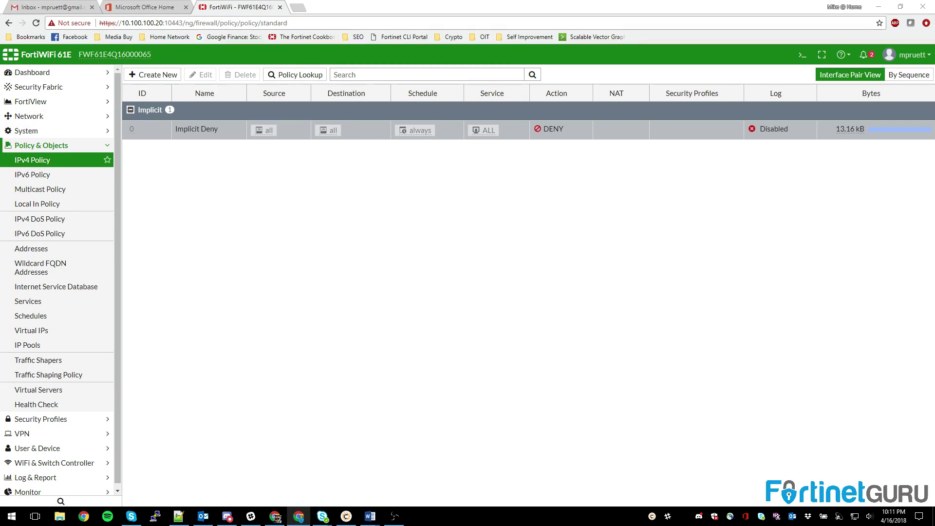
Open the main dashboard and review its system information, license status and resource usage widgets
{"action": "left_click", "coordinate": [32, 72]}
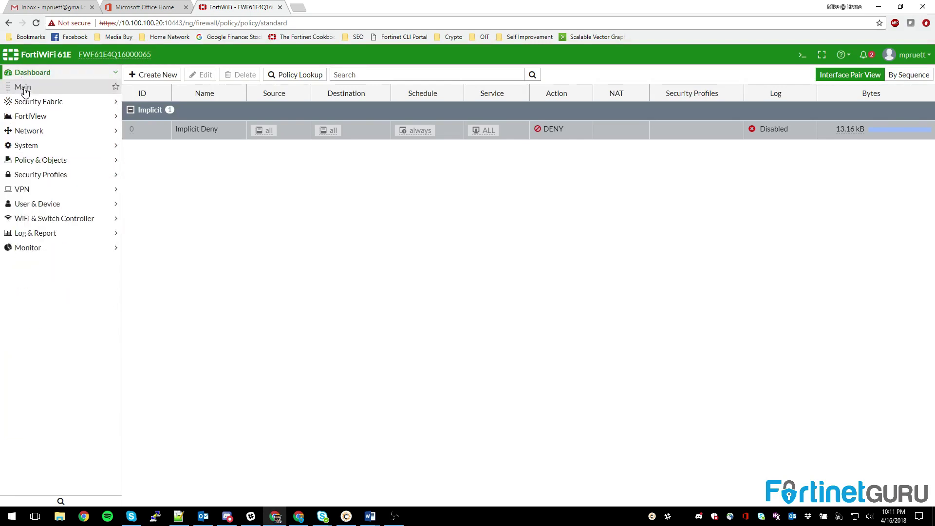
{"action": "left_click", "coordinate": [23, 87]}
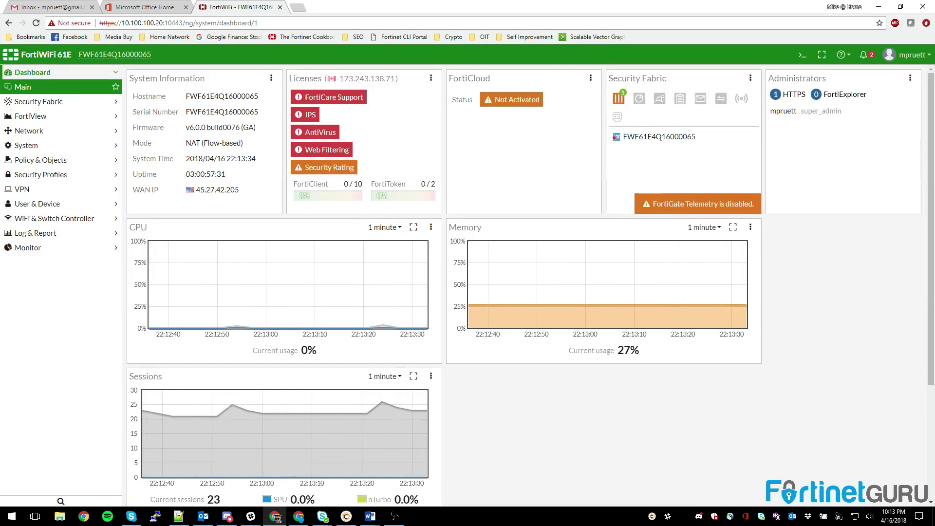
{"action": "left_click", "coordinate": [299, 516]}
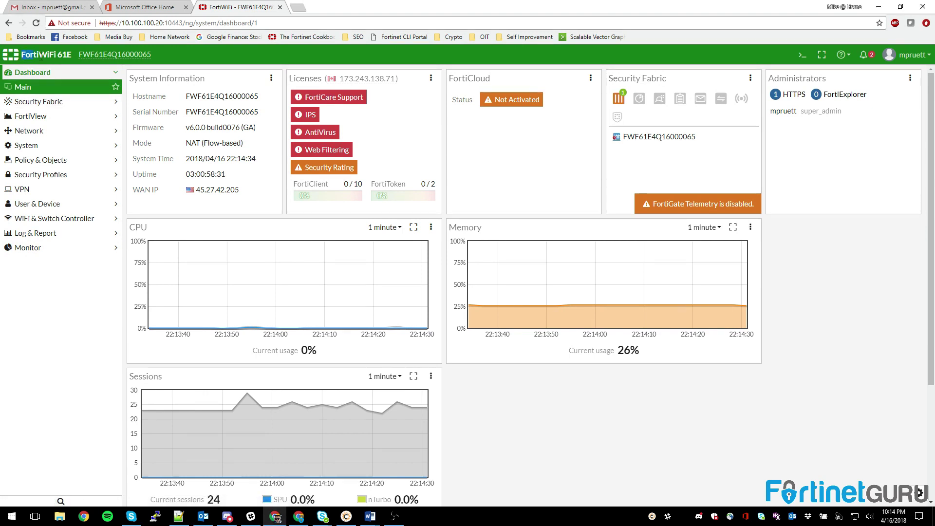
{"action": "left_click", "coordinate": [205, 54]}
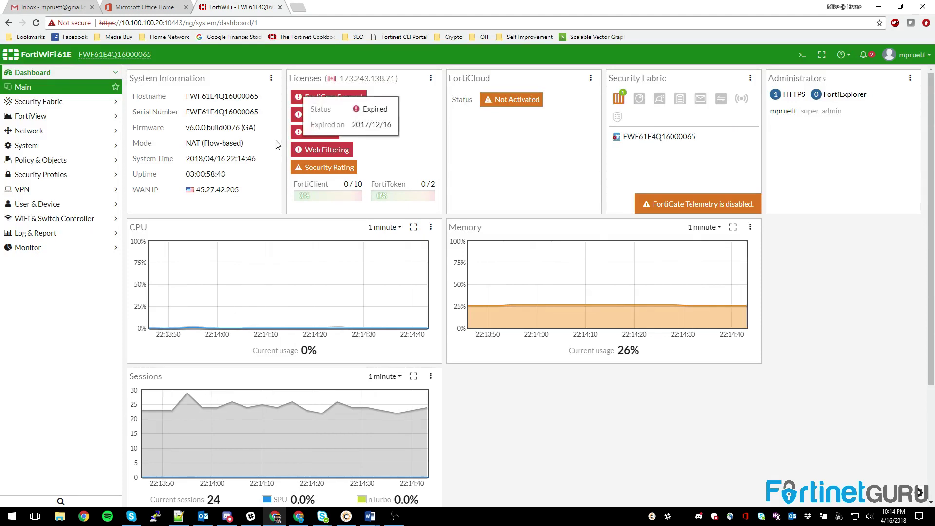
Open the Security Fabric's Security Rating page and examine the audit issues and recommendations
{"action": "left_click", "coordinate": [39, 103]}
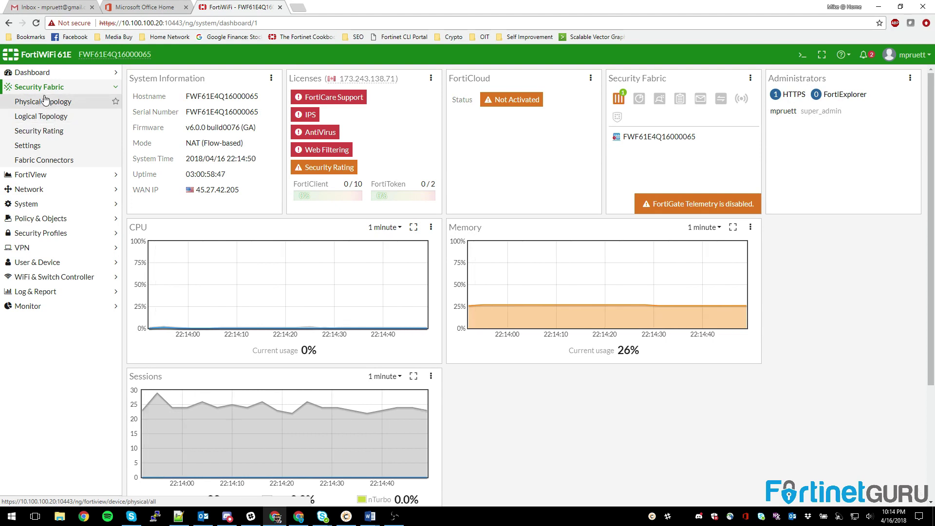
{"action": "left_click", "coordinate": [57, 132]}
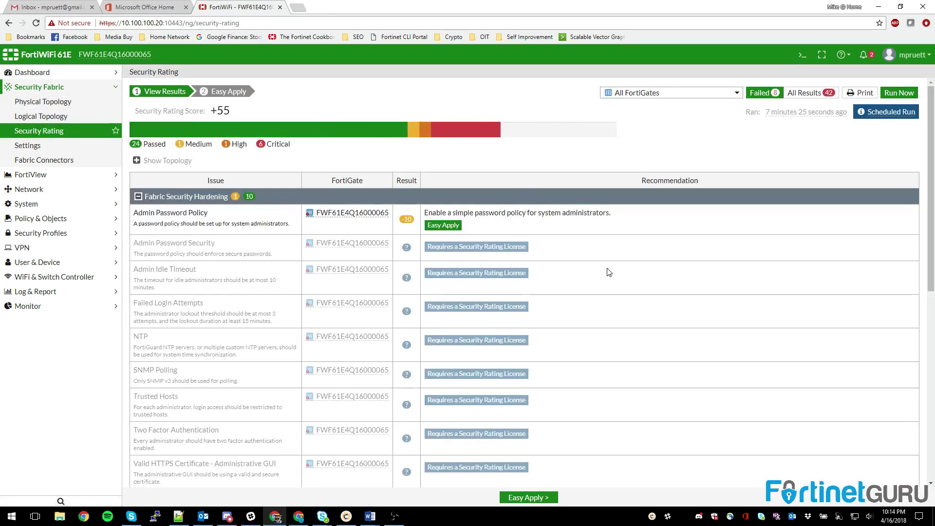
Preview the FortiMail, Sandbox Inspection, HTTP Service and FortiClient EMS options in the Security Fabric settings, leaving each switched off
{"action": "left_click", "coordinate": [32, 145]}
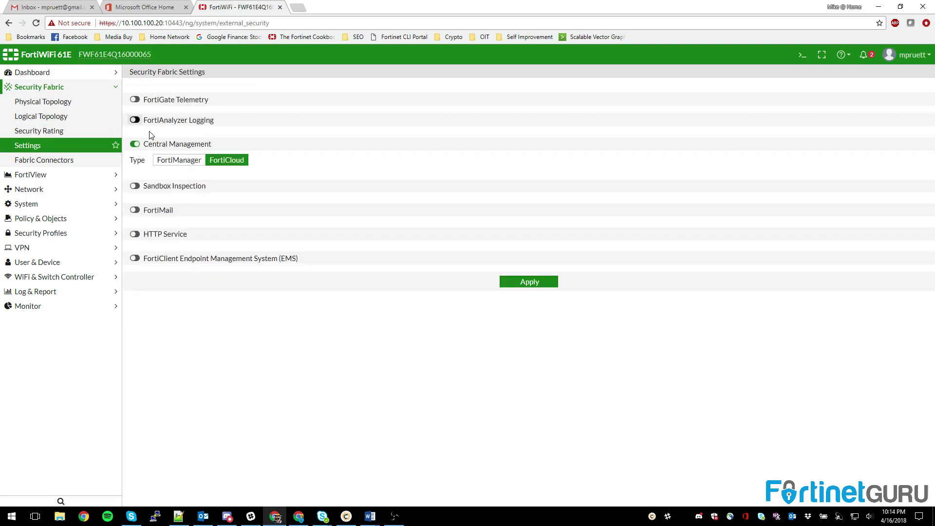
{"action": "left_click", "coordinate": [149, 213]}
{"action": "left_click", "coordinate": [148, 215]}
{"action": "double_click", "coordinate": [155, 188]}
{"action": "left_click", "coordinate": [149, 236]}
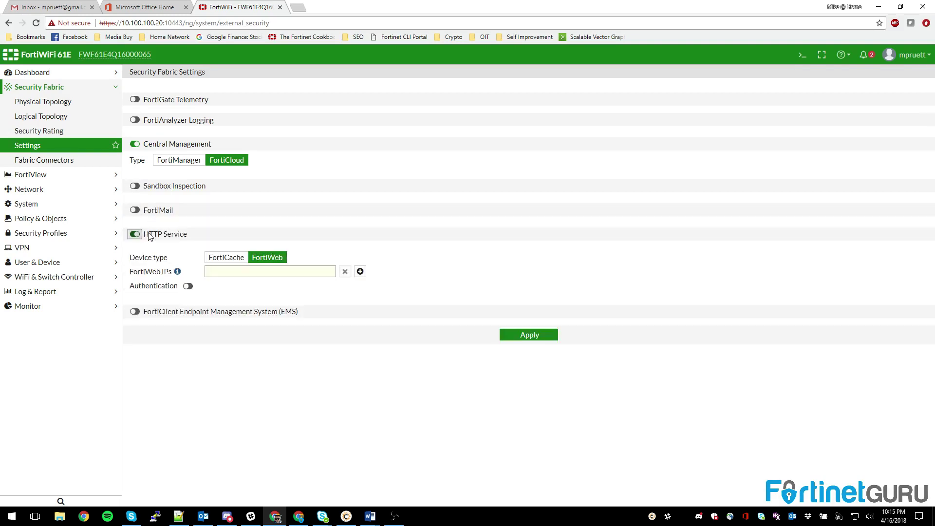
{"action": "triple_click", "coordinate": [149, 235]}
{"action": "left_click", "coordinate": [150, 261]}
{"action": "left_click", "coordinate": [150, 262]}
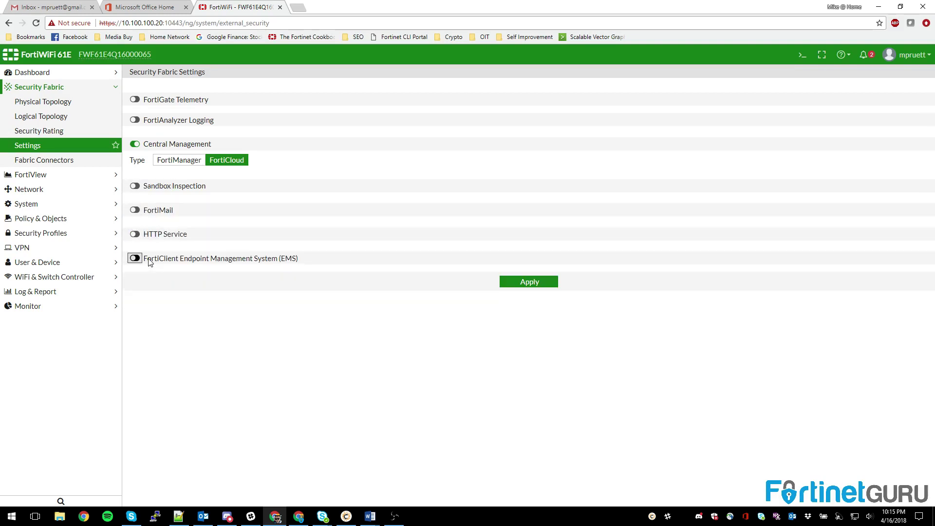
{"action": "left_click", "coordinate": [150, 261]}
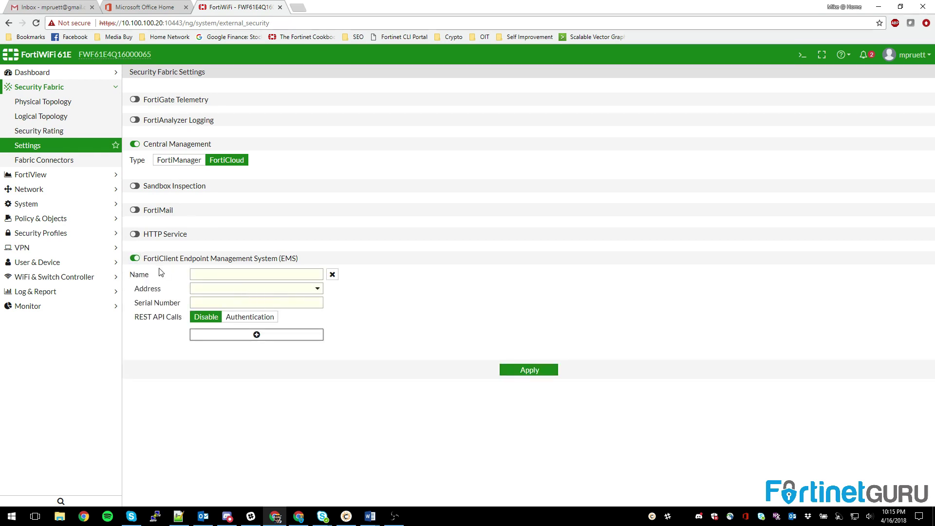
{"action": "left_click", "coordinate": [137, 260]}
View the blank form for a new fabric connector and return to the Fabric Connectors list
{"action": "left_click", "coordinate": [31, 161]}
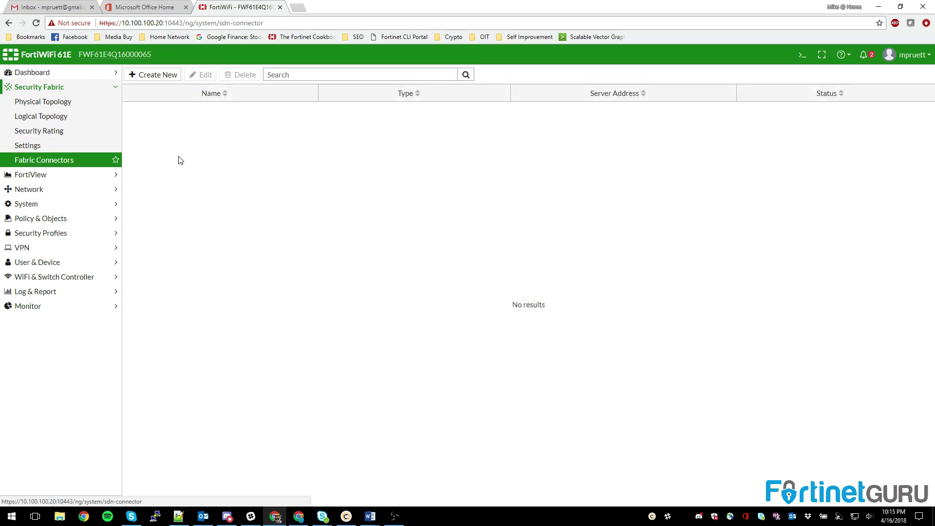
{"action": "left_click", "coordinate": [158, 74]}
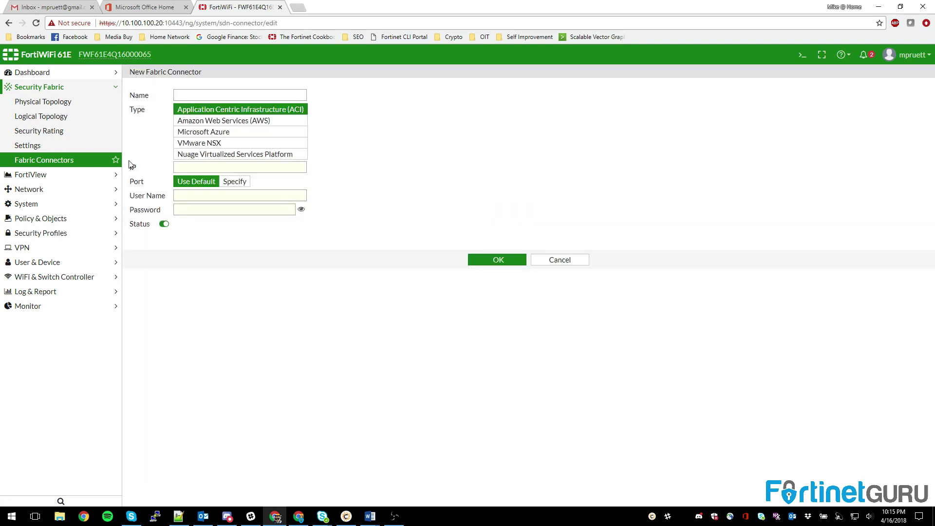
{"action": "left_click", "coordinate": [45, 162]}
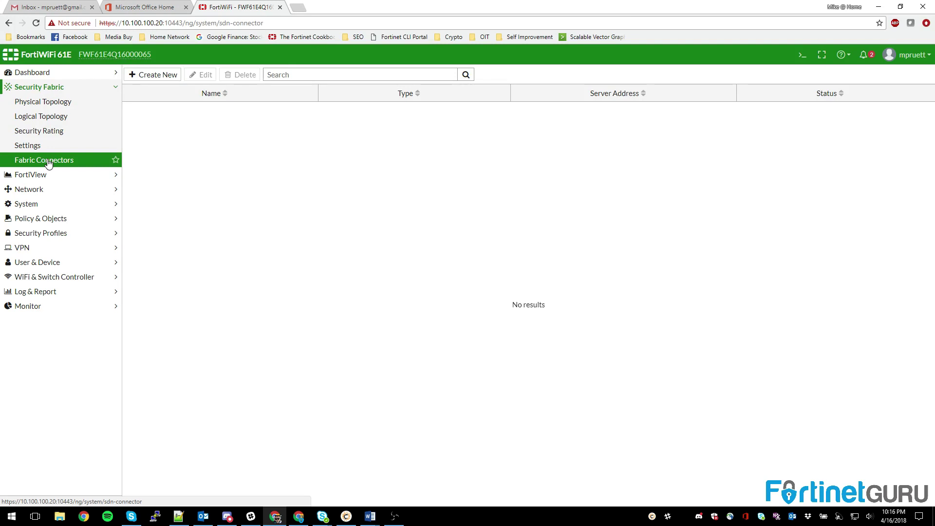
View the Amazon Web Services (AWS) and Microsoft Azure fields of a new fabric connector and cancel it
{"action": "left_click", "coordinate": [148, 74]}
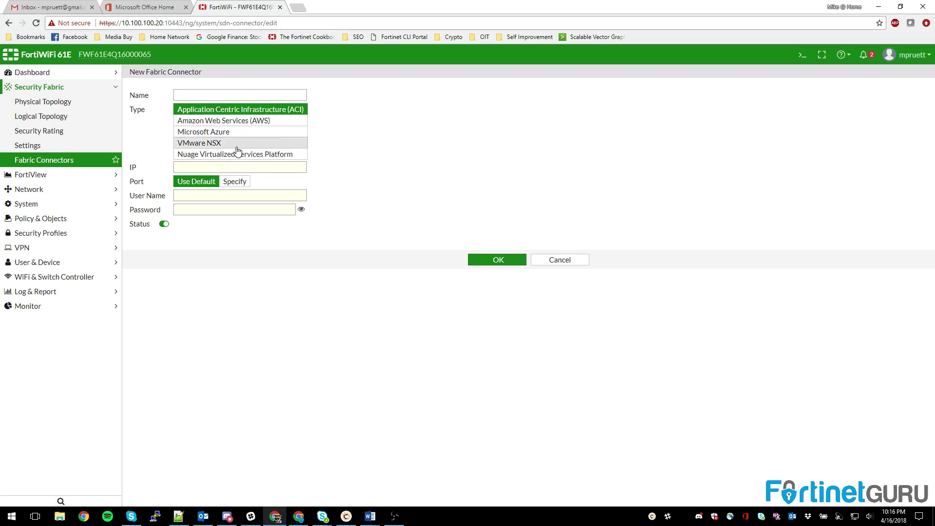
{"action": "left_click", "coordinate": [184, 95]}
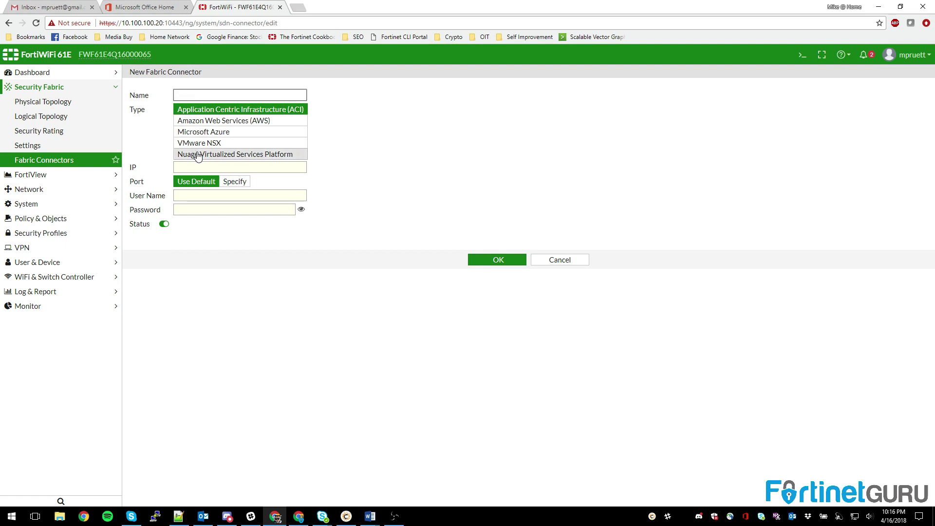
{"action": "left_click", "coordinate": [280, 123]}
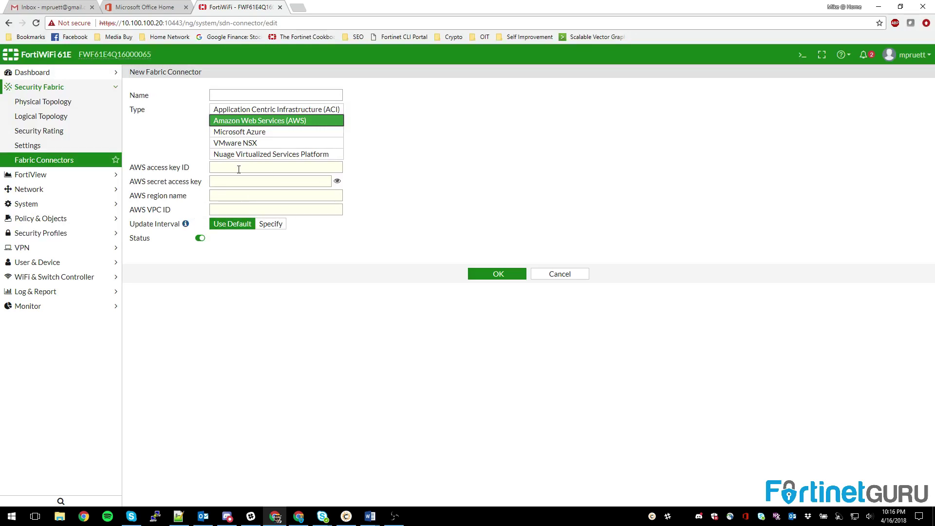
{"action": "left_click", "coordinate": [244, 132]}
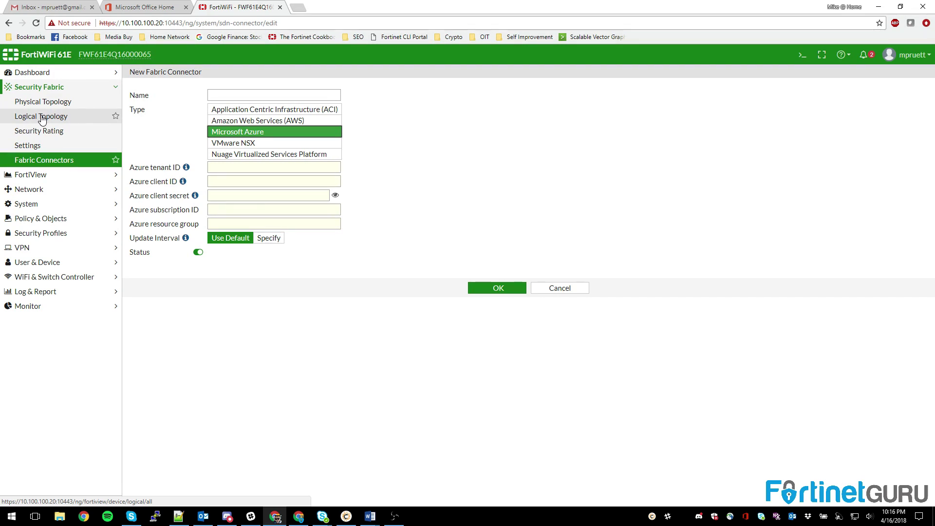
{"action": "left_click", "coordinate": [559, 289]}
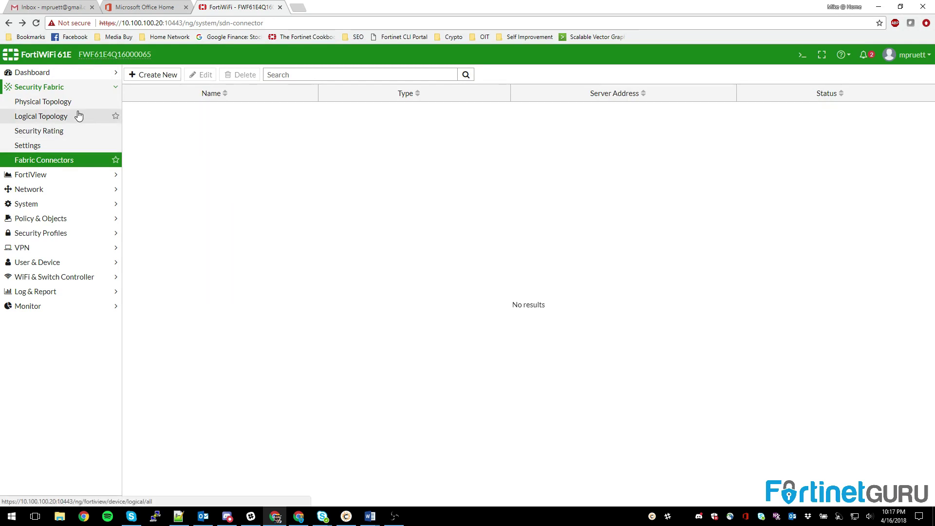
Look through the FortiView entries and the Network pages for DNS servers, DNS settings and packet capture
{"action": "left_click", "coordinate": [63, 174]}
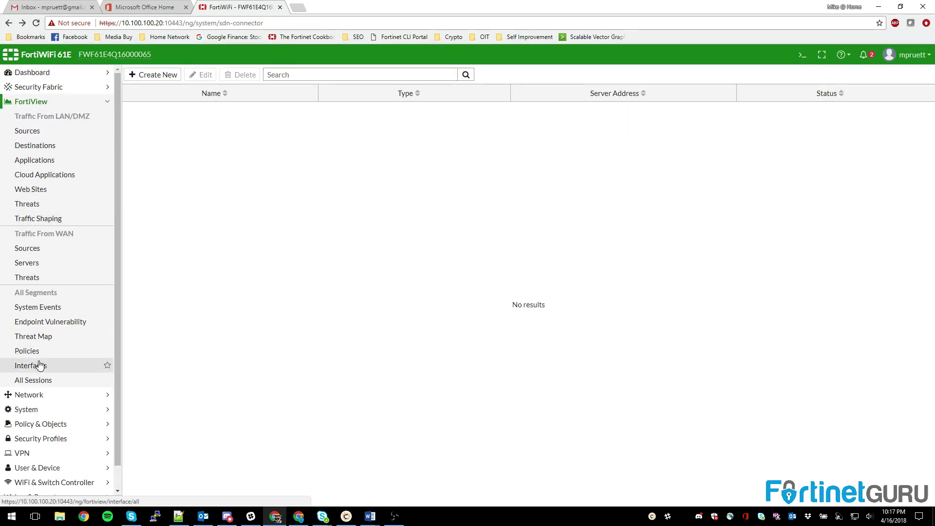
{"action": "left_click", "coordinate": [30, 101]}
{"action": "left_click", "coordinate": [40, 118]}
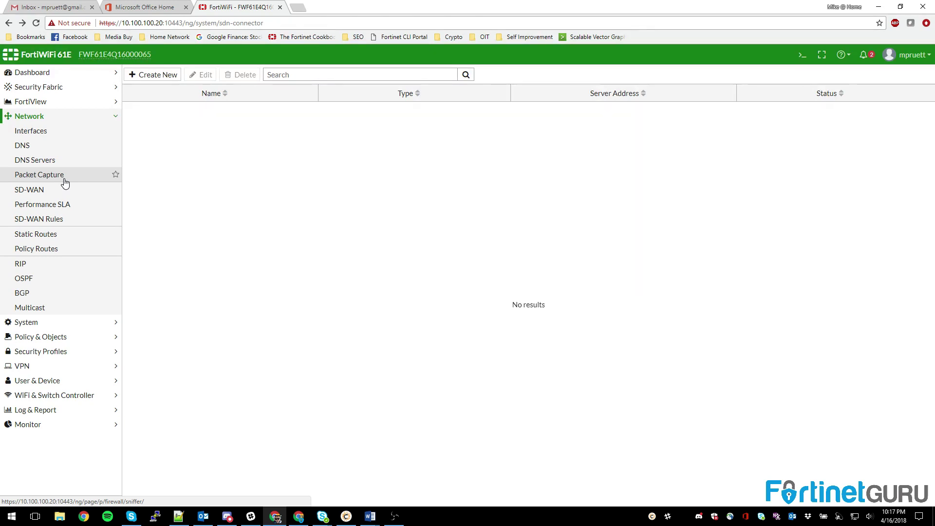
{"action": "left_click", "coordinate": [73, 160]}
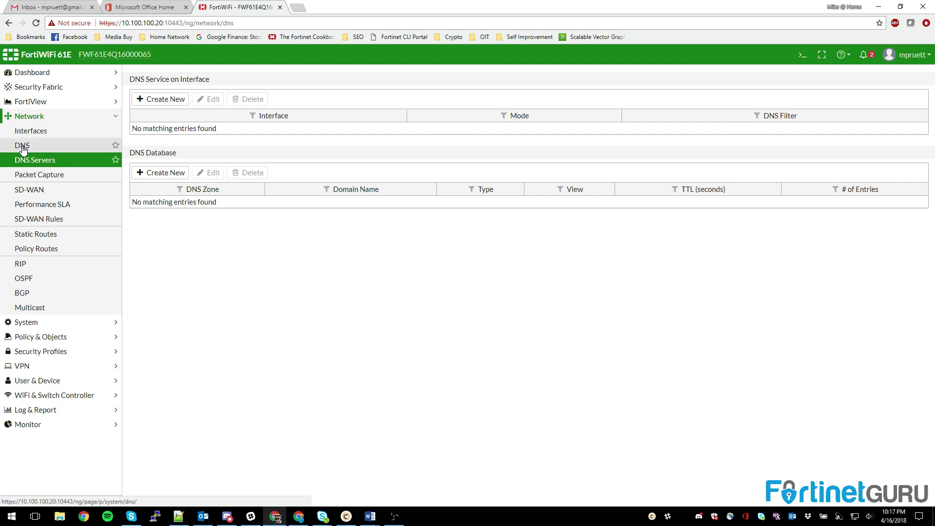
{"action": "left_click", "coordinate": [22, 147]}
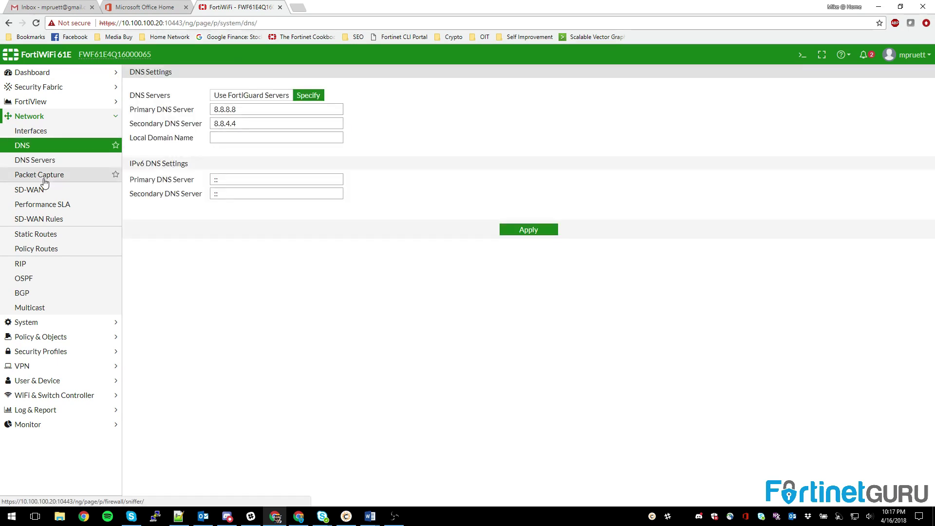
{"action": "left_click", "coordinate": [45, 181]}
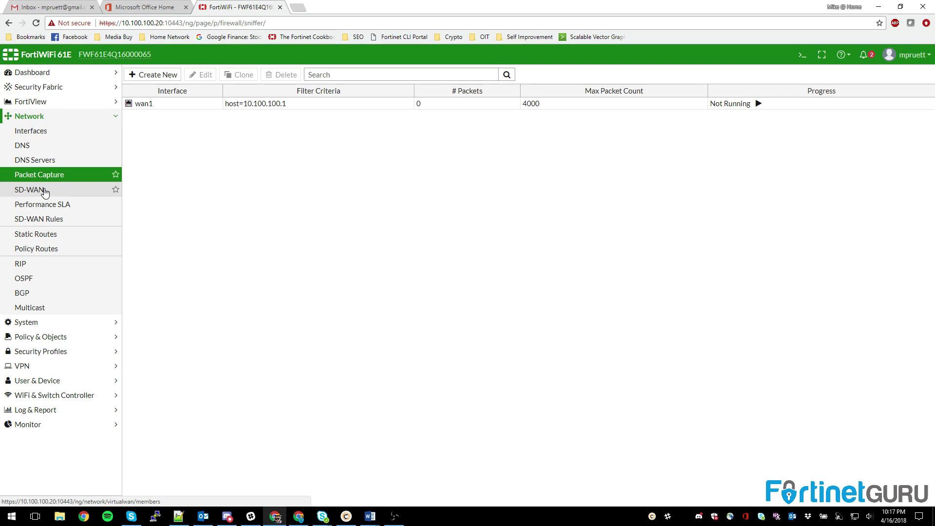
Set the SD-WAN interface's status to Enable and add one blank interface member
{"action": "left_click", "coordinate": [45, 193]}
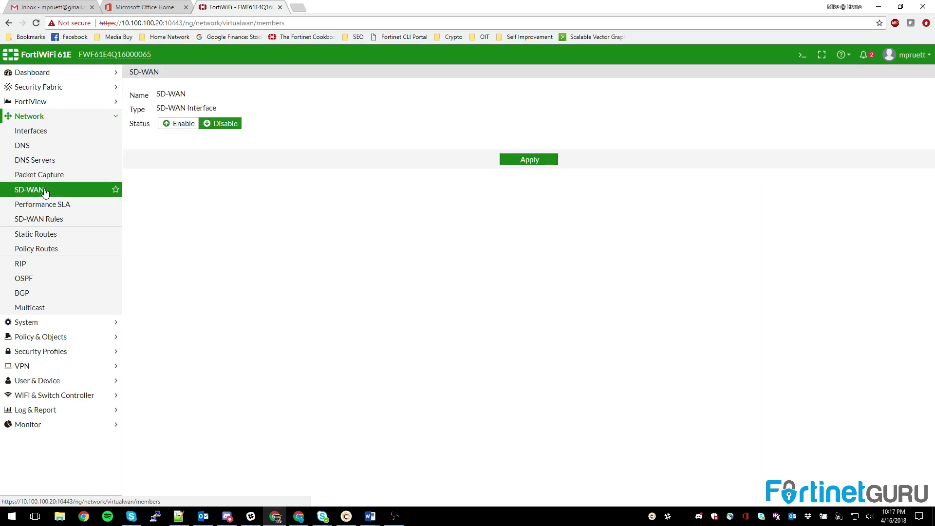
{"action": "left_click", "coordinate": [176, 124]}
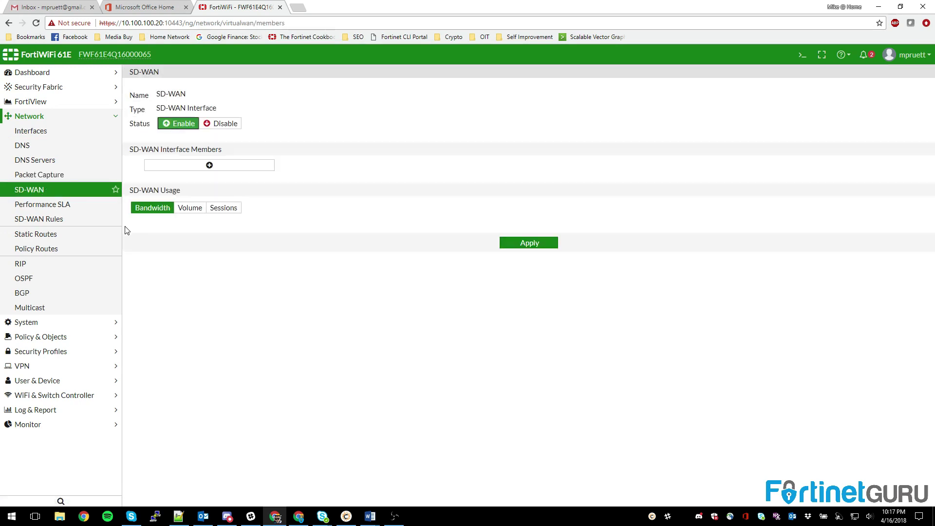
{"action": "left_click", "coordinate": [205, 166]}
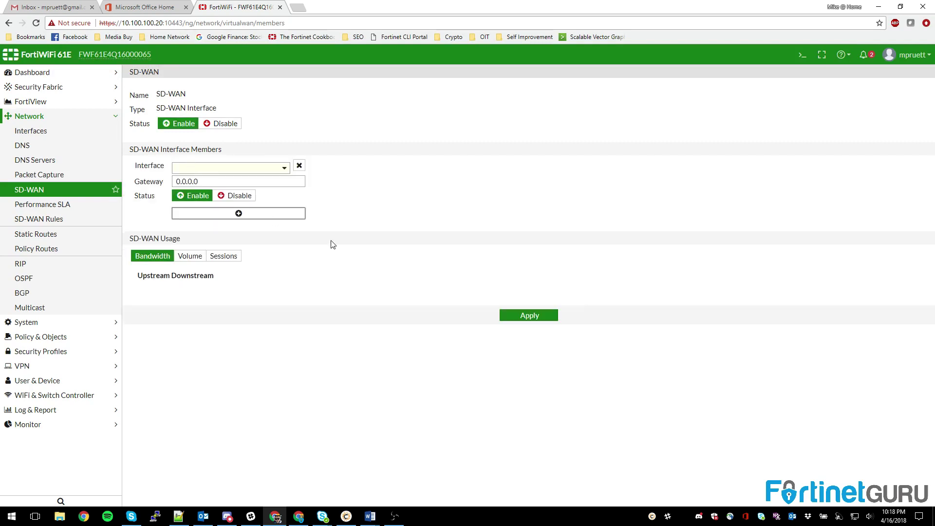
{"action": "left_click", "coordinate": [266, 168]}
{"action": "left_click", "coordinate": [386, 182]}
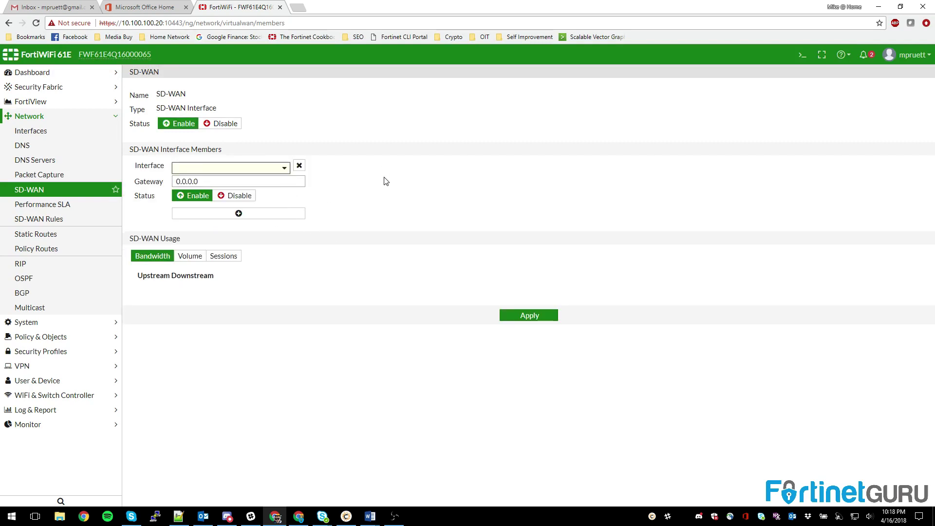
Add four more blank interface members to the SD-WAN
{"action": "left_click", "coordinate": [238, 214]}
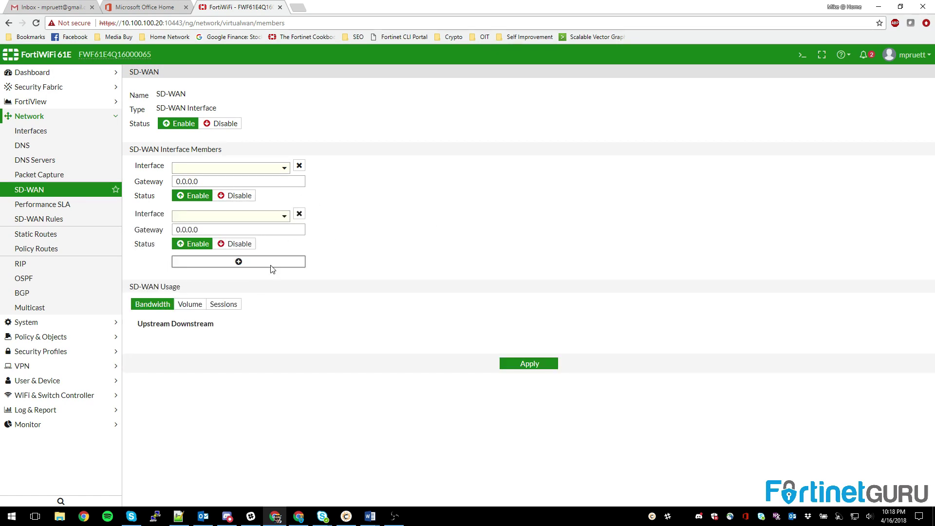
{"action": "left_click", "coordinate": [284, 262]}
{"action": "left_click", "coordinate": [252, 308]}
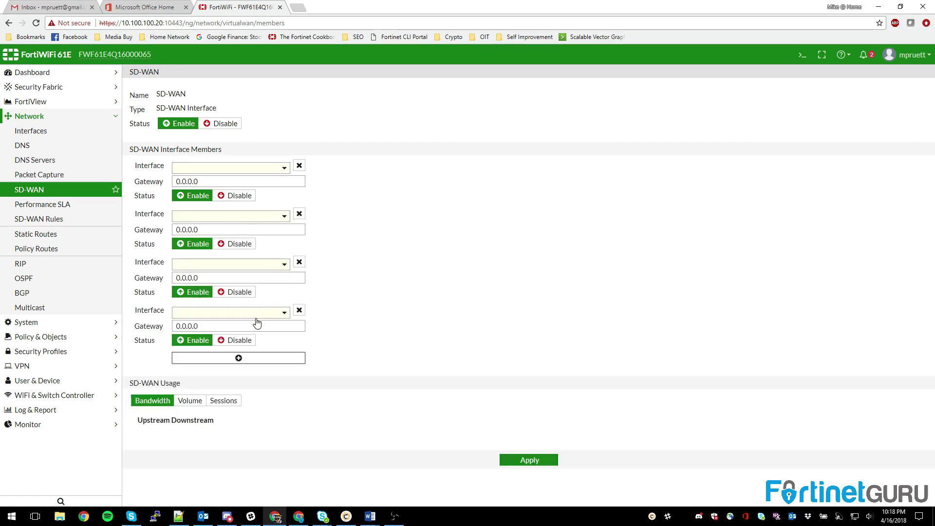
{"action": "left_click", "coordinate": [253, 358]}
Remove all five blank interface members from the SD-WAN
{"action": "left_click", "coordinate": [299, 165]}
{"action": "left_click", "coordinate": [299, 165]}
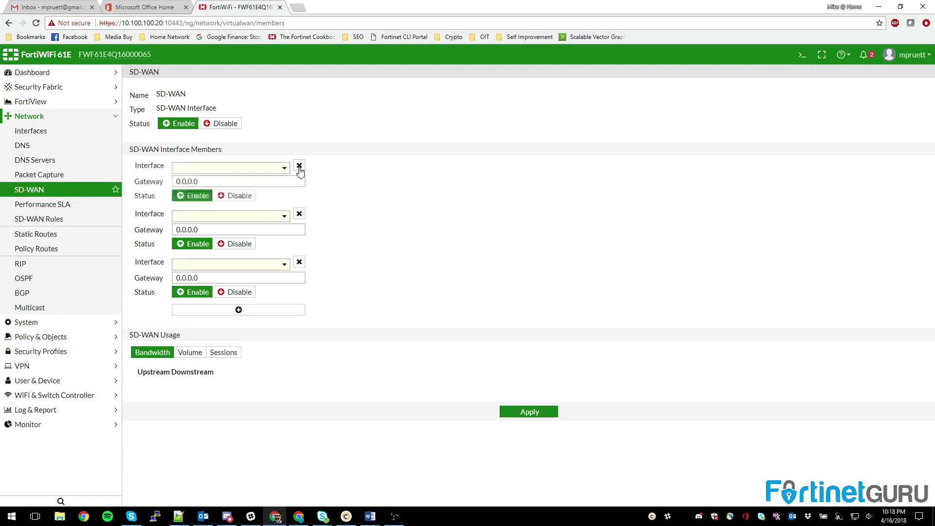
{"action": "left_click", "coordinate": [299, 165]}
{"action": "left_click", "coordinate": [299, 166]}
{"action": "left_click", "coordinate": [300, 166]}
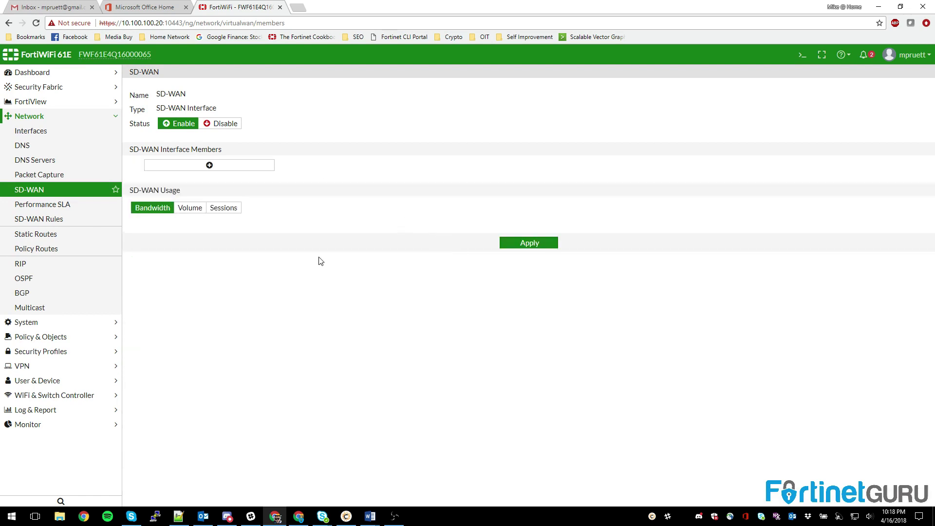
View the SD-WAN usage by Bandwidth, Volume and Sessions
{"action": "left_click", "coordinate": [195, 208]}
{"action": "left_click", "coordinate": [153, 208]}
{"action": "left_click", "coordinate": [190, 208]}
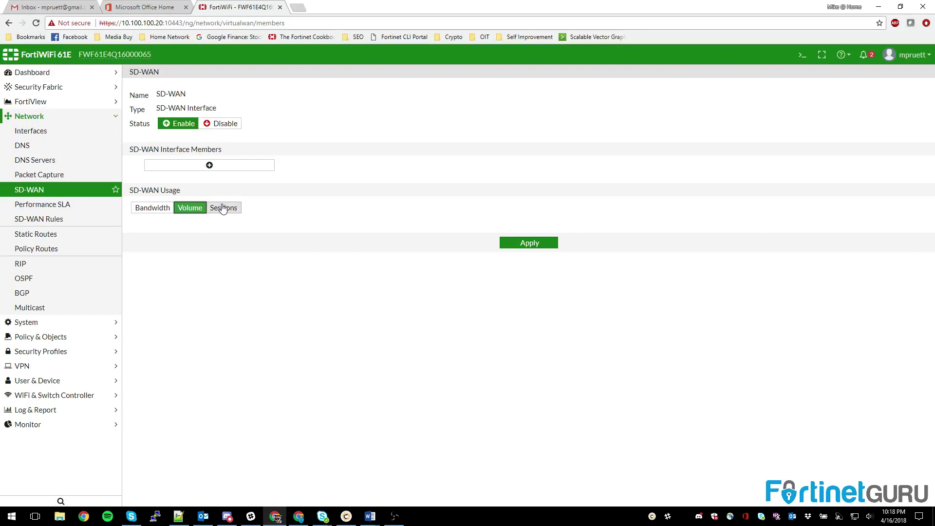
{"action": "left_click", "coordinate": [224, 208]}
Start a new Performance SLA named PRIMARYDATA with server 10.2.2.1 and look at the participants available for it
{"action": "left_click", "coordinate": [44, 207]}
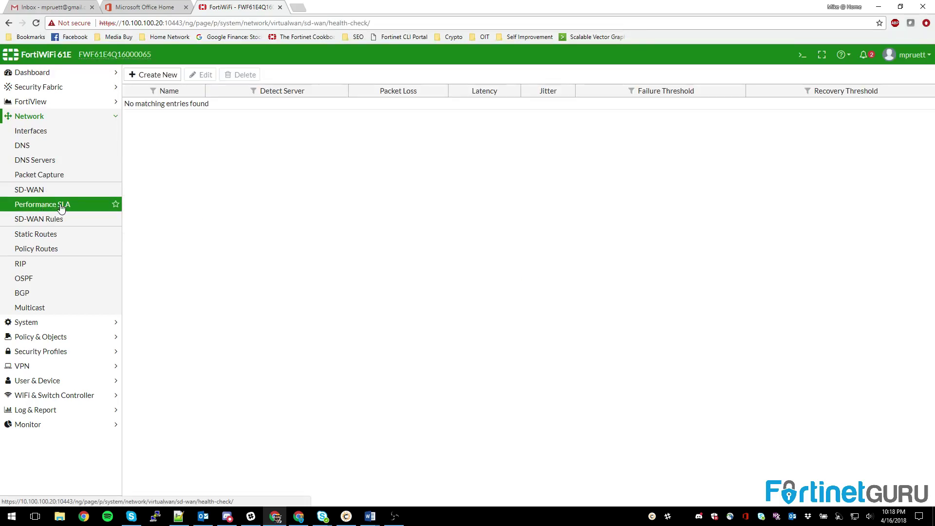
{"action": "left_click", "coordinate": [152, 77]}
{"action": "left_click", "coordinate": [192, 96]}
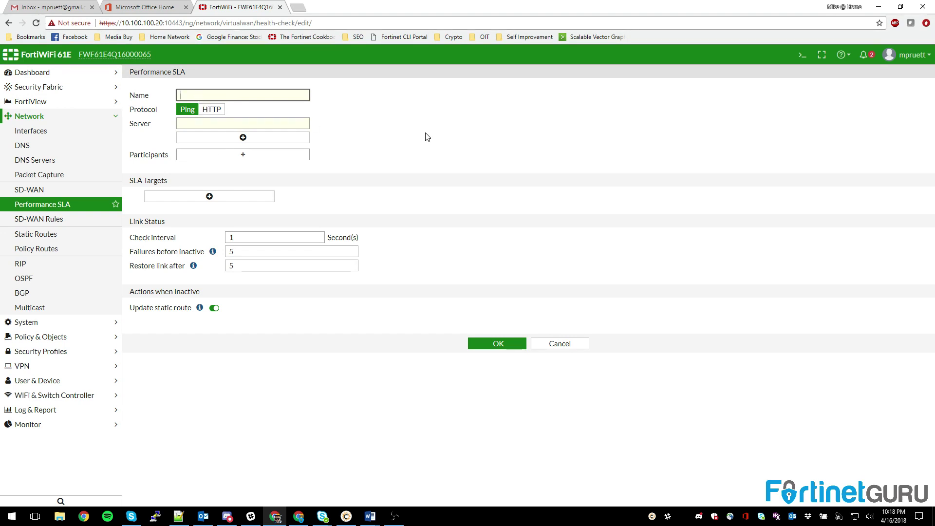
{"action": "type", "text": "PRIMARYDATA"}
{"action": "left_click", "coordinate": [224, 123]}
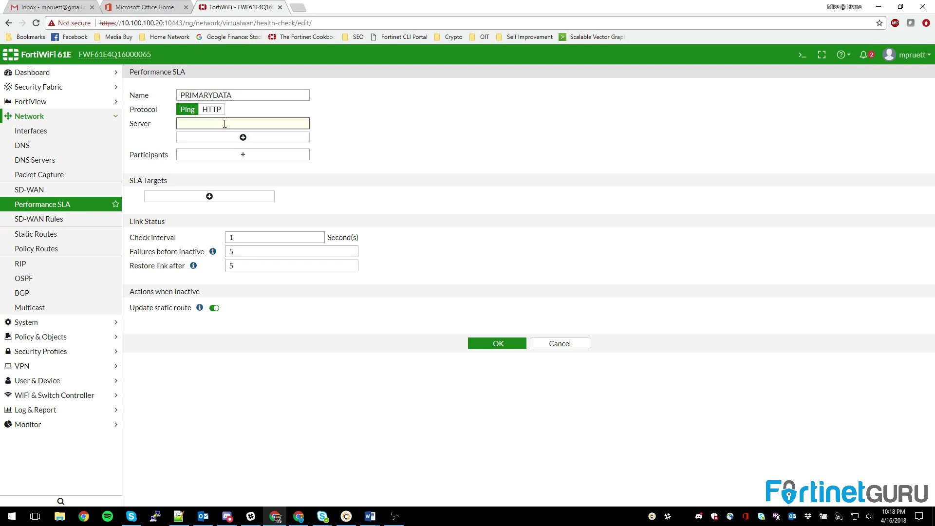
{"action": "type", "text": "10.2.2.1"}
{"action": "left_click", "coordinate": [216, 156]}
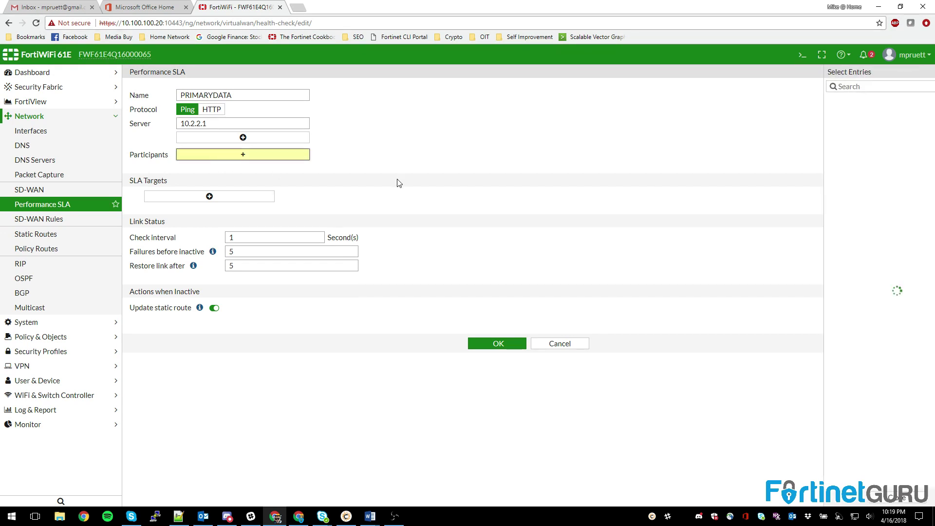
{"action": "left_click", "coordinate": [928, 71]}
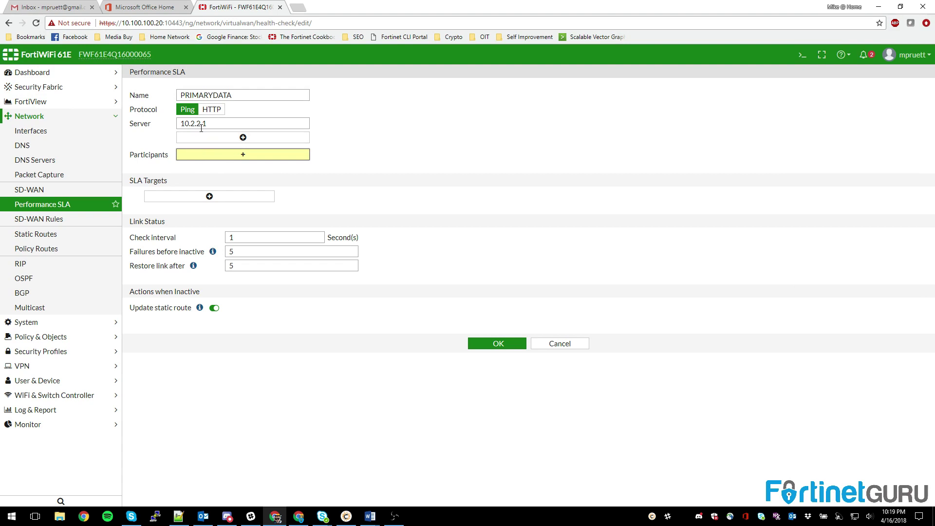
Add three SLA targets to the PRIMARYDATA performance SLA
{"action": "left_click", "coordinate": [229, 196]}
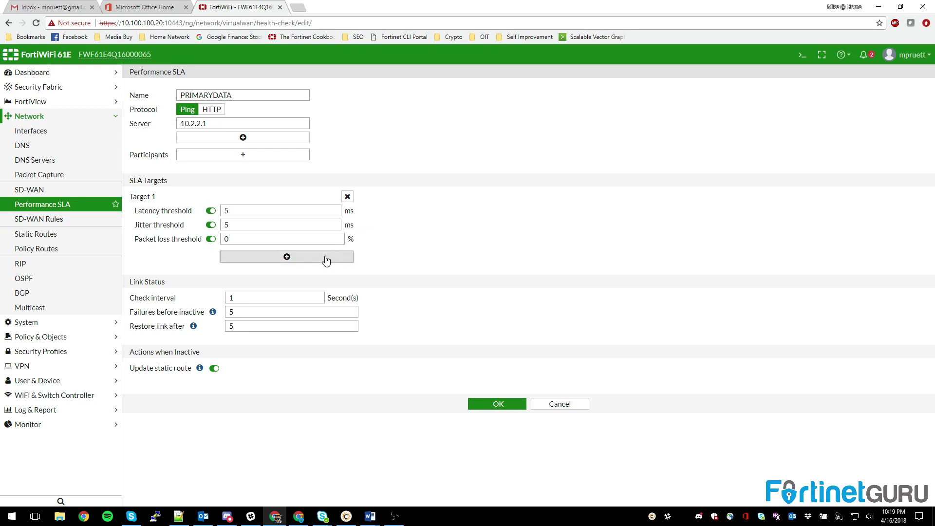
{"action": "left_click", "coordinate": [281, 260]}
{"action": "left_click", "coordinate": [292, 318]}
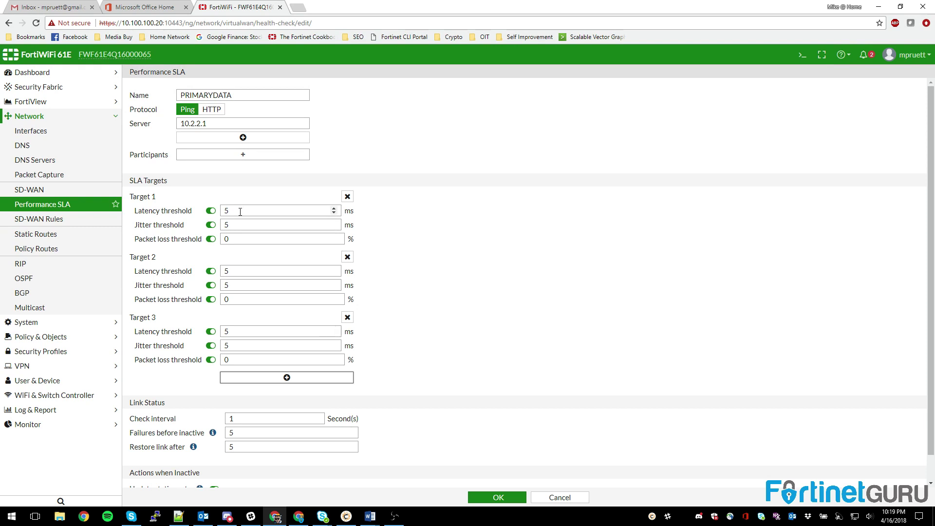
Set Target 2's latency threshold to 15 ms, jitter threshold to 15 ms and packet loss threshold to 10%
{"action": "left_click", "coordinate": [227, 271]}
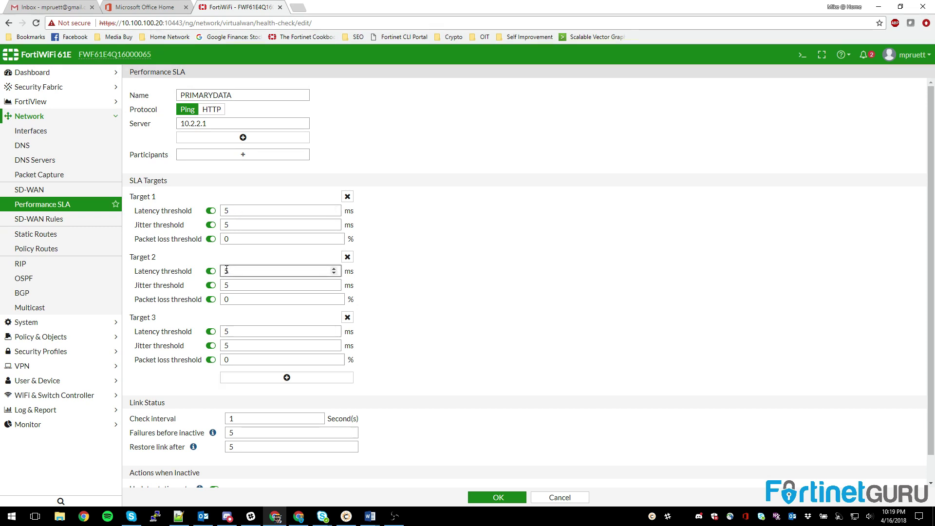
{"action": "type", "text": "1"}
{"action": "left_click", "coordinate": [226, 285]}
{"action": "type", "text": "1"}
{"action": "left_click", "coordinate": [226, 299]}
{"action": "type", "text": "1"}
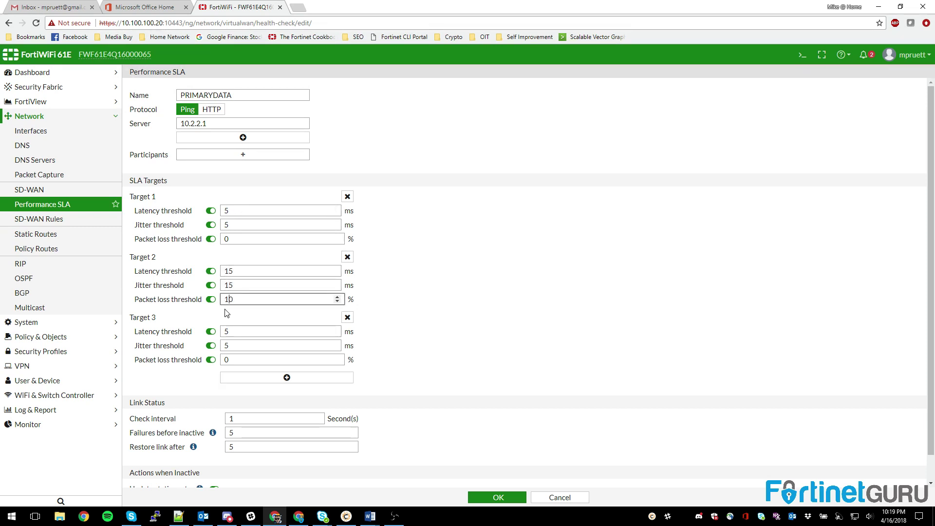
Set Target 3's latency threshold to 25 ms, jitter threshold to 25 ms and packet loss threshold to 20%
{"action": "left_click", "coordinate": [225, 331]}
{"action": "type", "text": "2"}
{"action": "left_click", "coordinate": [226, 345]}
{"action": "type", "text": "2"}
{"action": "left_click", "coordinate": [226, 359]}
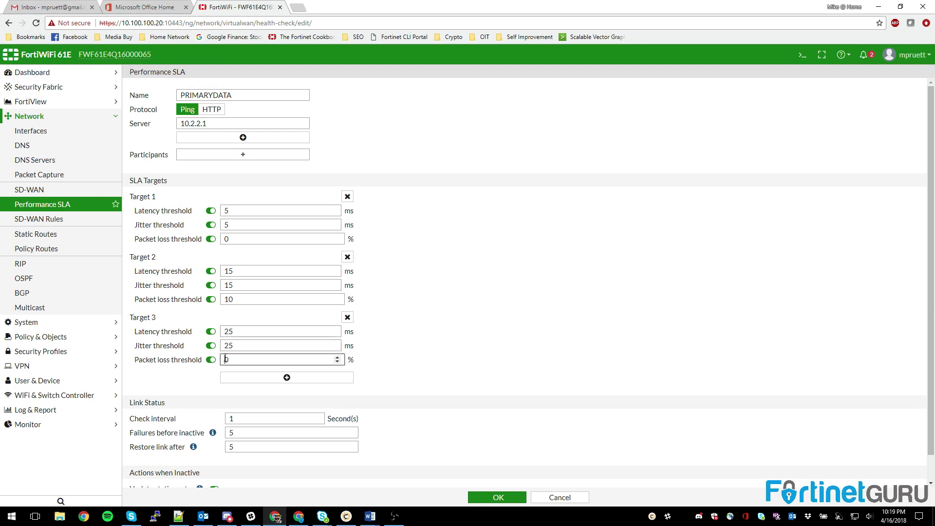
{"action": "type", "text": "2"}
{"action": "scroll", "coordinate": [505, 302], "scroll_direction": "down", "scroll_amount": 1}
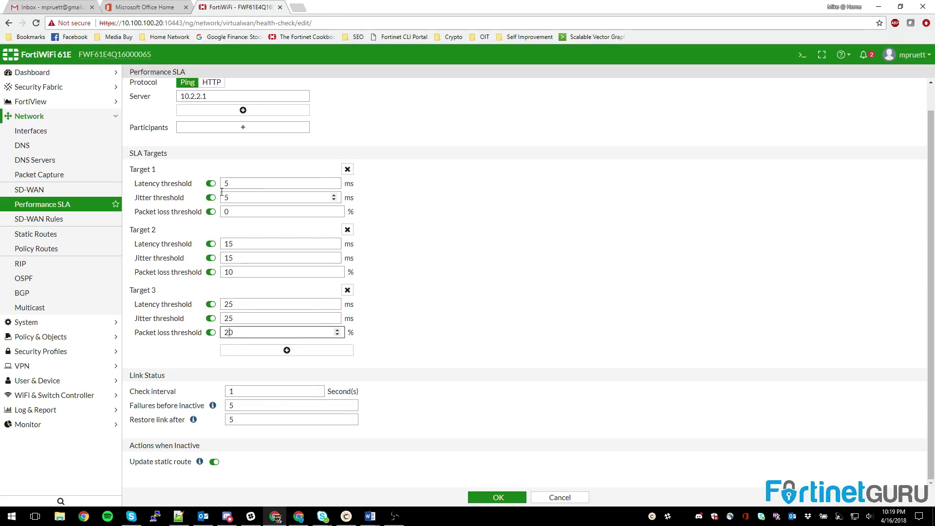
{"action": "scroll", "coordinate": [221, 193], "scroll_direction": "up", "scroll_amount": 1}
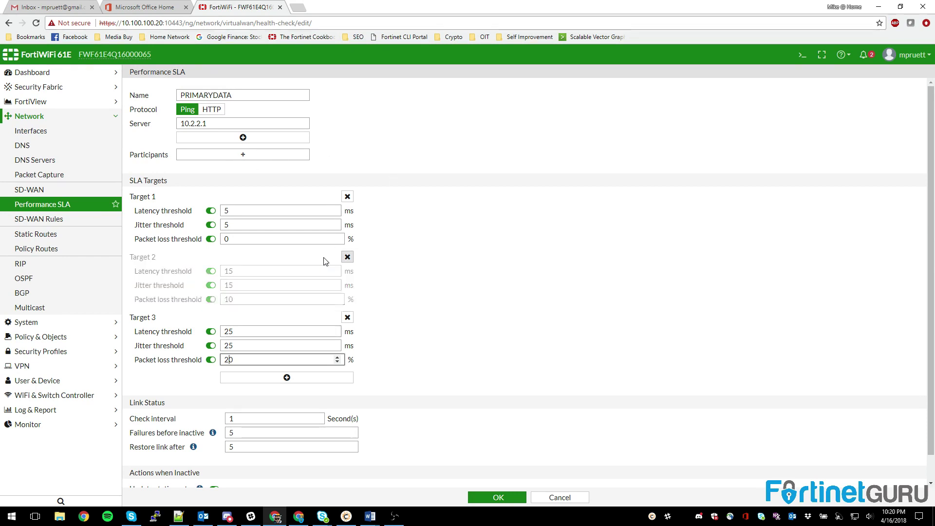
{"action": "scroll", "coordinate": [324, 262], "scroll_direction": "down", "scroll_amount": 1}
{"action": "scroll", "coordinate": [354, 409], "scroll_direction": "up", "scroll_amount": 1}
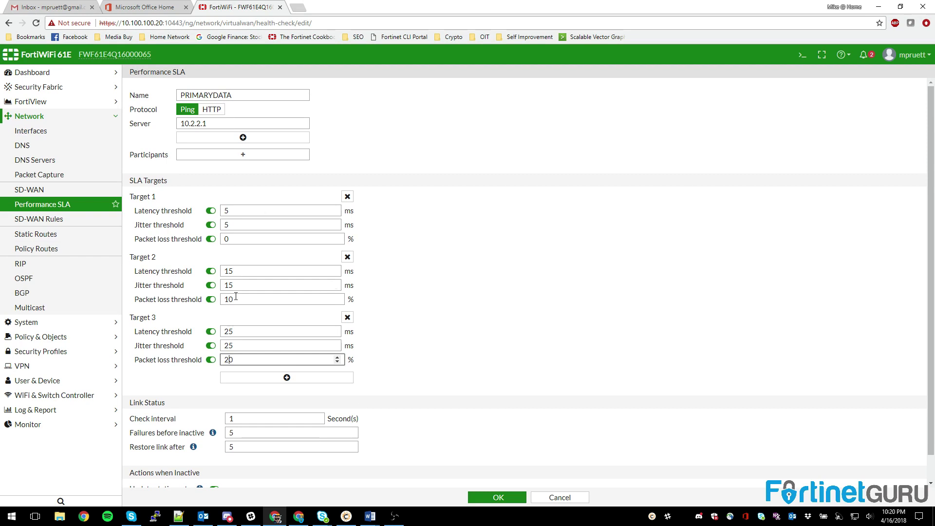
Open a new SD-WAN rule and view the interface preference and measured SLA choices for the Best Quality strategy
{"action": "left_click", "coordinate": [40, 220]}
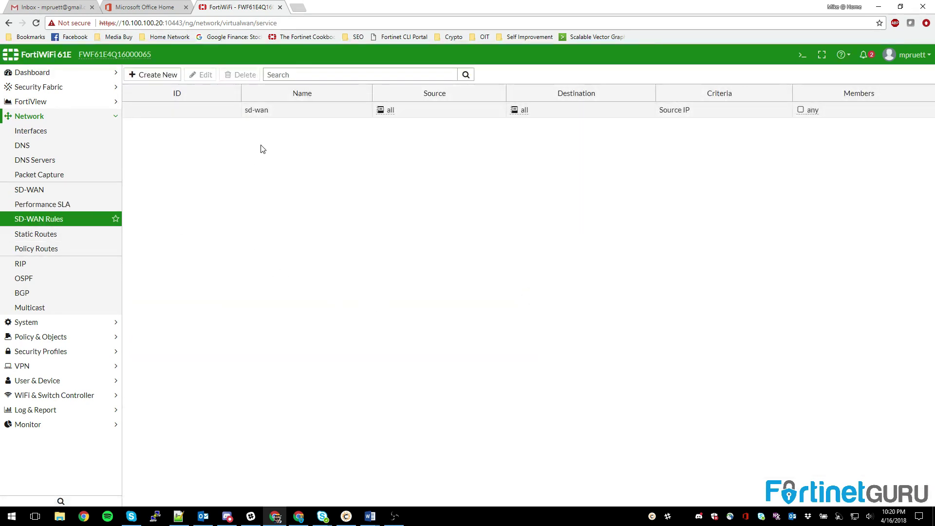
{"action": "left_click", "coordinate": [155, 74]}
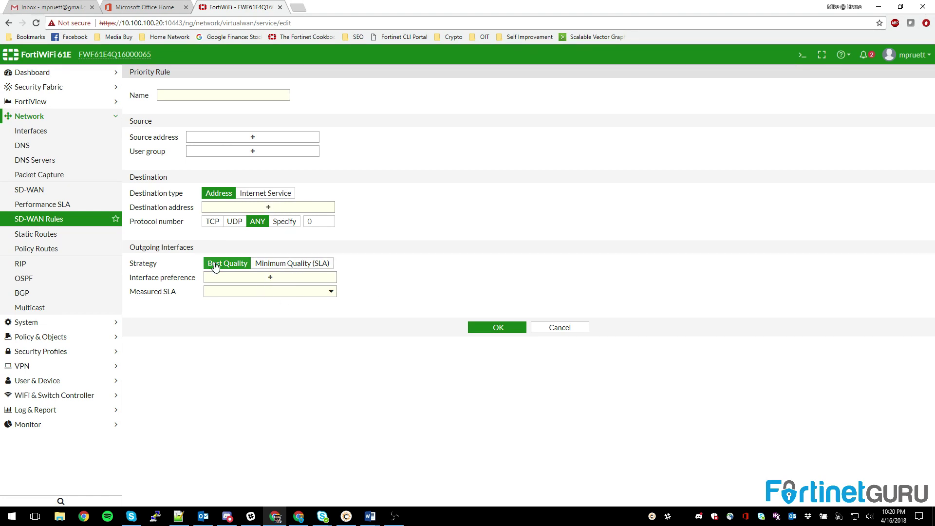
{"action": "left_click", "coordinate": [262, 278]}
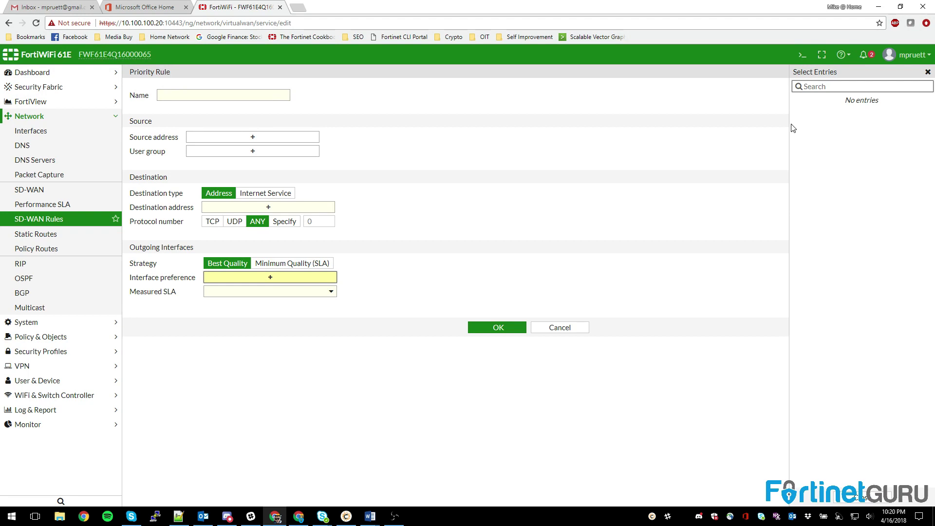
{"action": "left_click", "coordinate": [928, 74]}
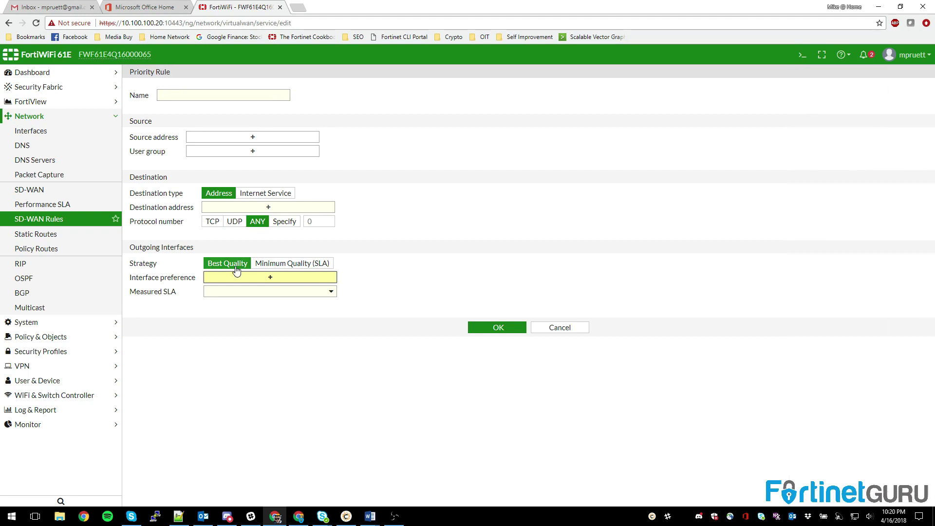
{"action": "left_click", "coordinate": [224, 294]}
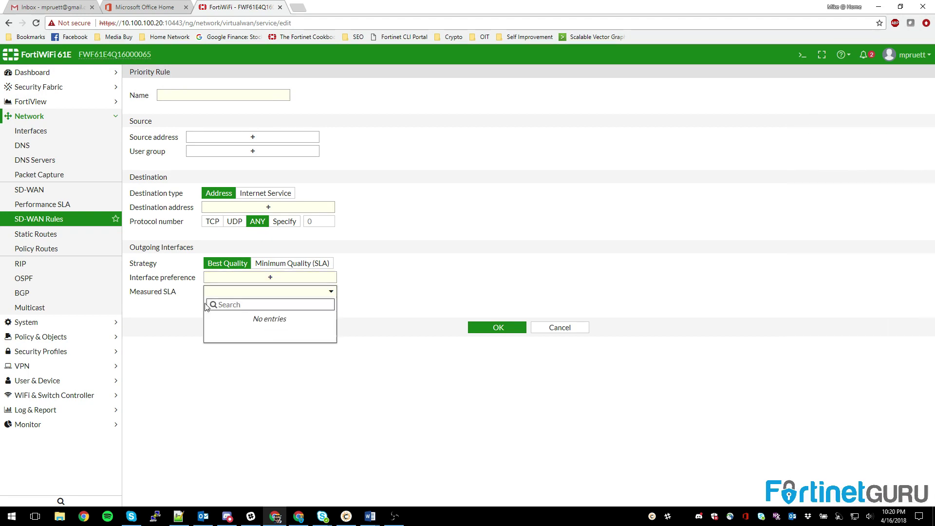
{"action": "left_click", "coordinate": [431, 292]}
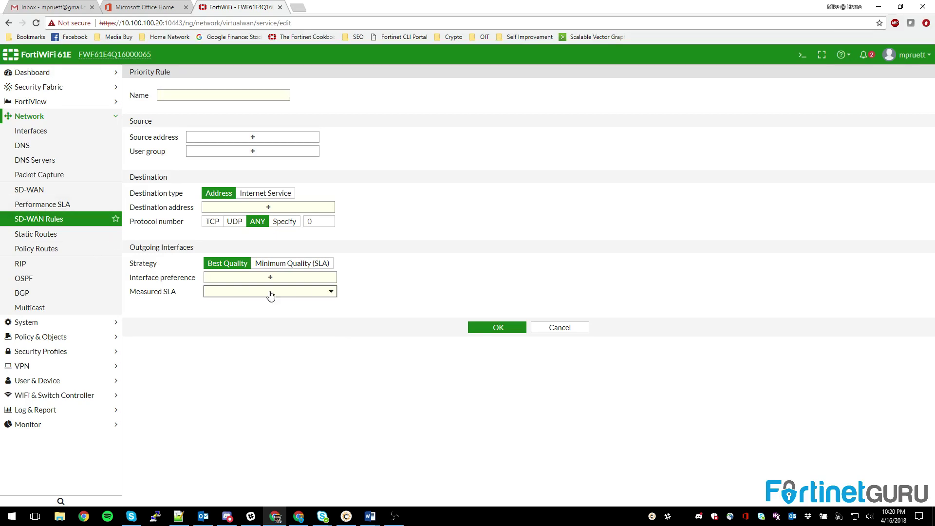
Switch the rule's strategy to Minimum Quality (SLA) and view its required SLA target and interface preference choices
{"action": "left_click", "coordinate": [304, 267]}
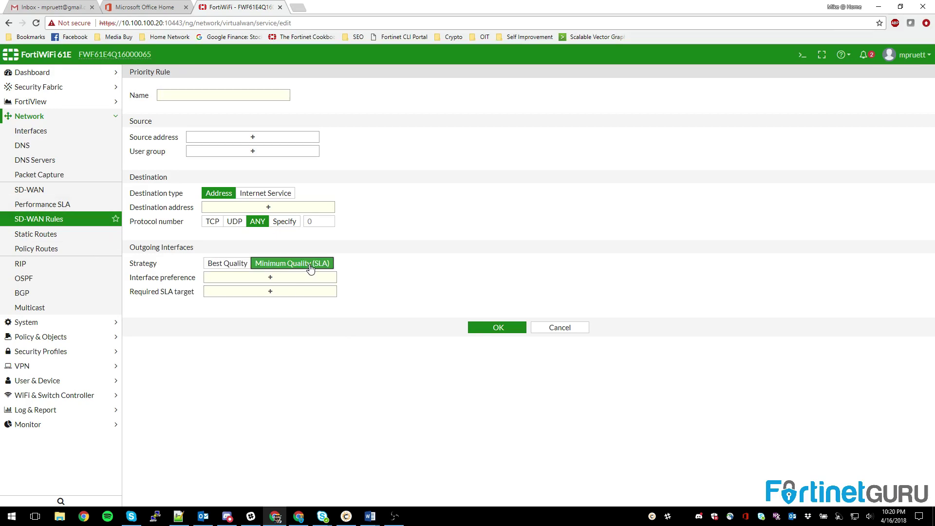
{"action": "left_click", "coordinate": [262, 294]}
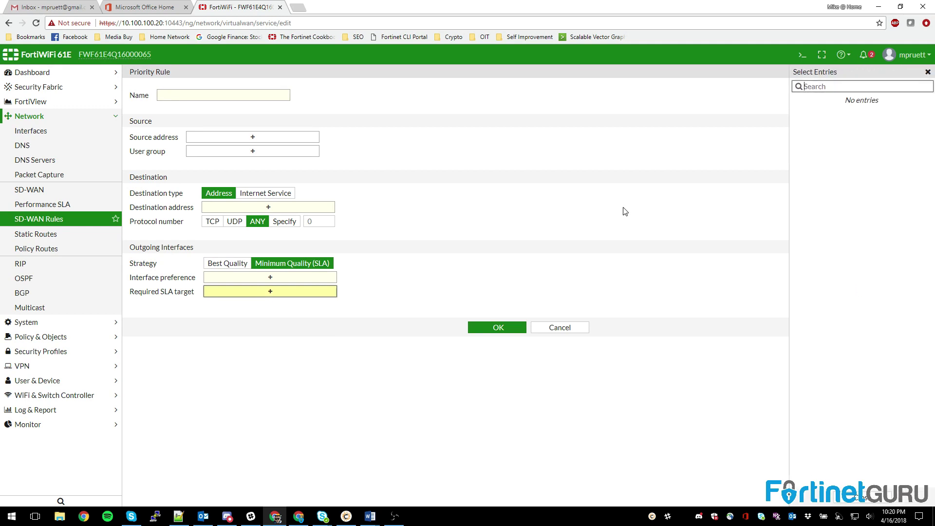
{"action": "left_click", "coordinate": [928, 72]}
{"action": "left_click", "coordinate": [272, 276]}
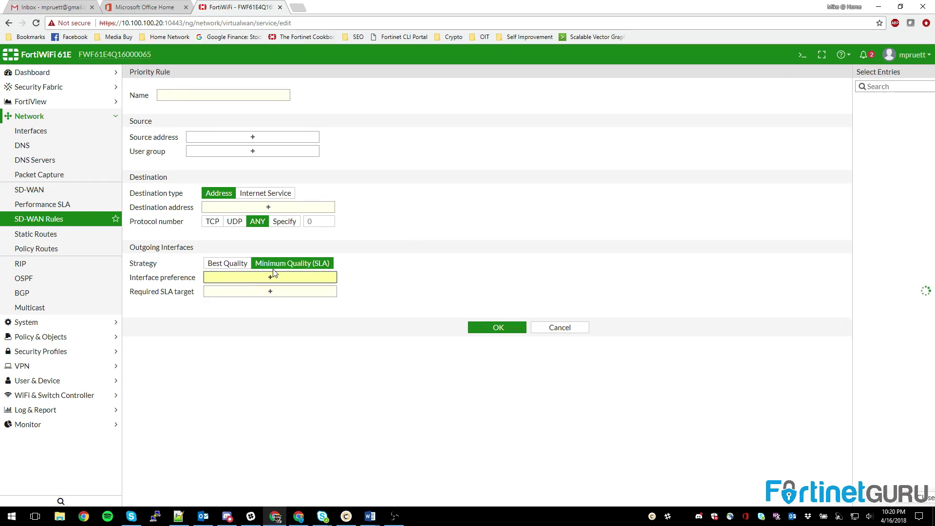
{"action": "left_click", "coordinate": [928, 72]}
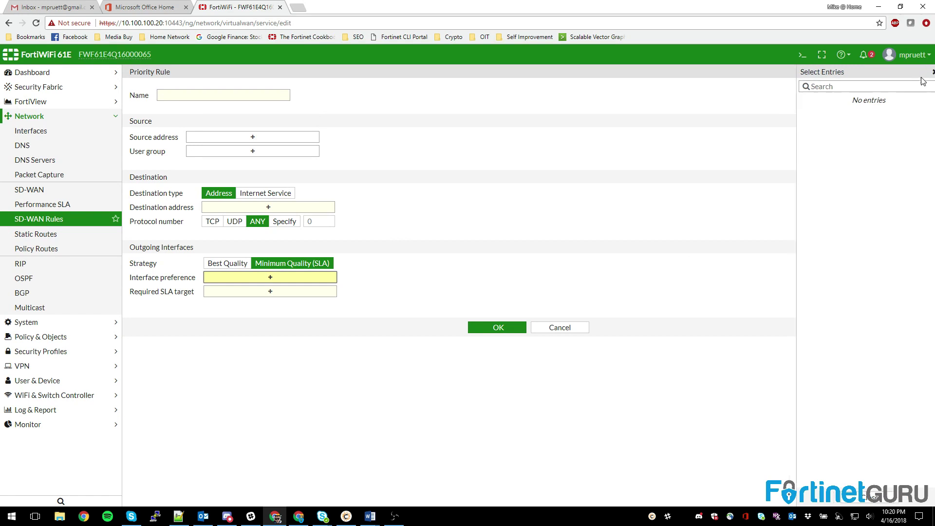
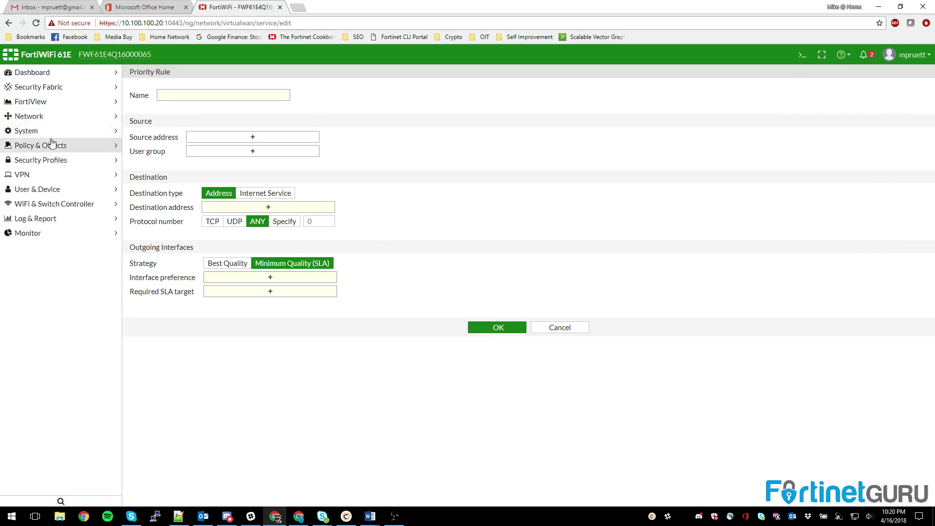
Examine the tag and scope options of a new tag category in the System settings, then cancel it
{"action": "left_click", "coordinate": [30, 131]}
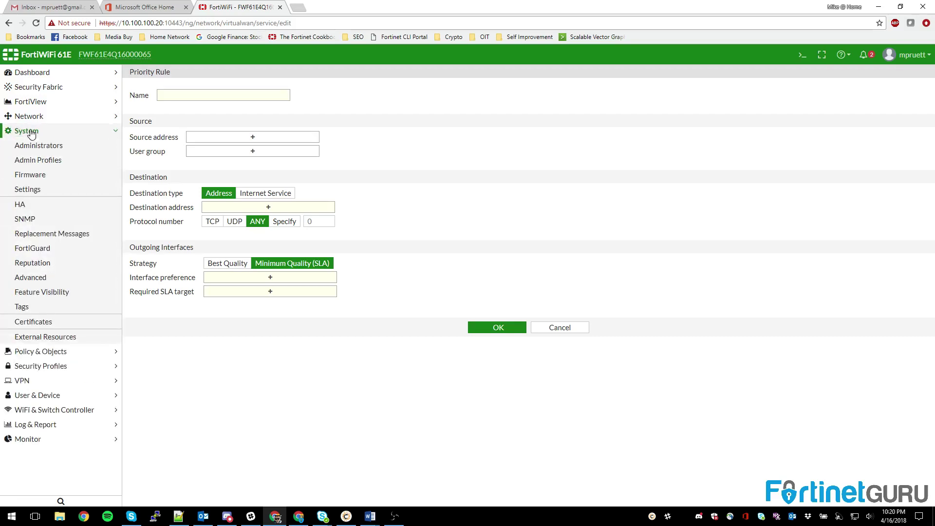
{"action": "left_click", "coordinate": [34, 308]}
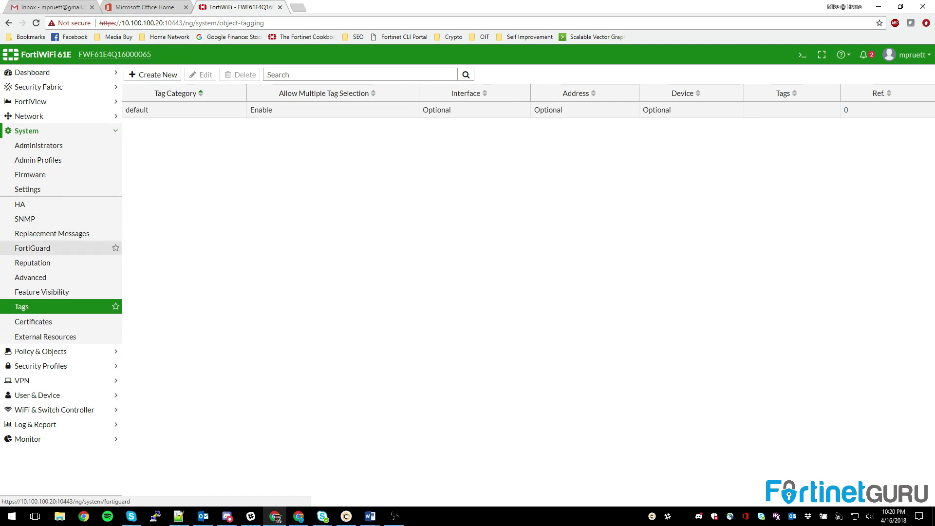
{"action": "left_click", "coordinate": [163, 77]}
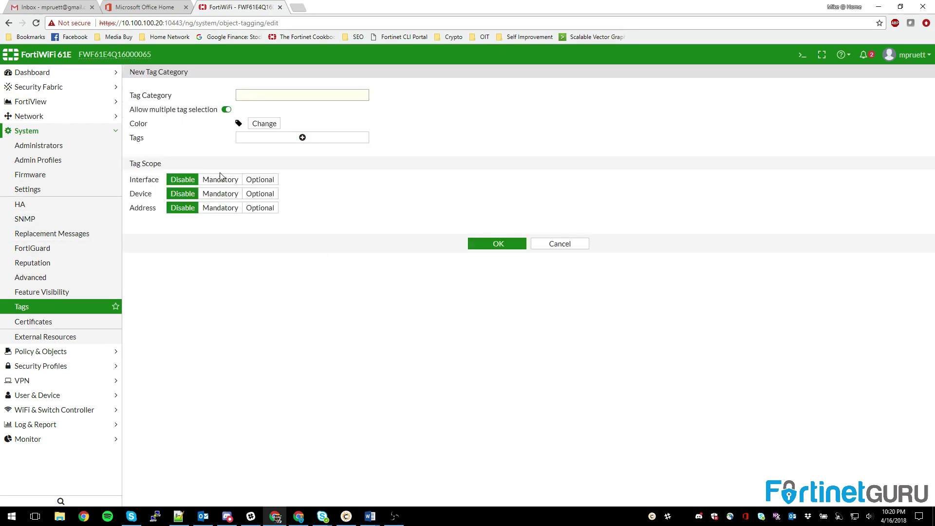
{"action": "left_click", "coordinate": [285, 138]}
{"action": "left_click", "coordinate": [378, 137]}
{"action": "key", "text": "alt+Tab"}
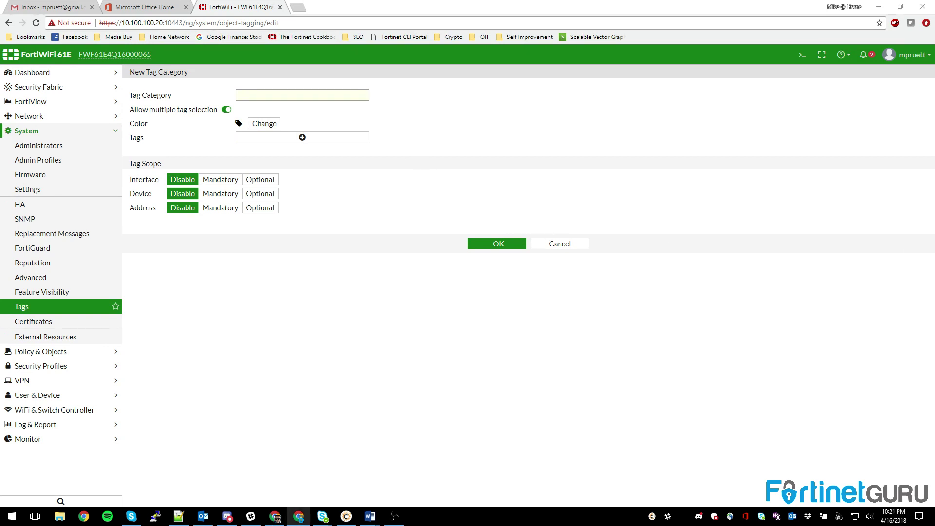
{"action": "key", "text": "alt+Tab"}
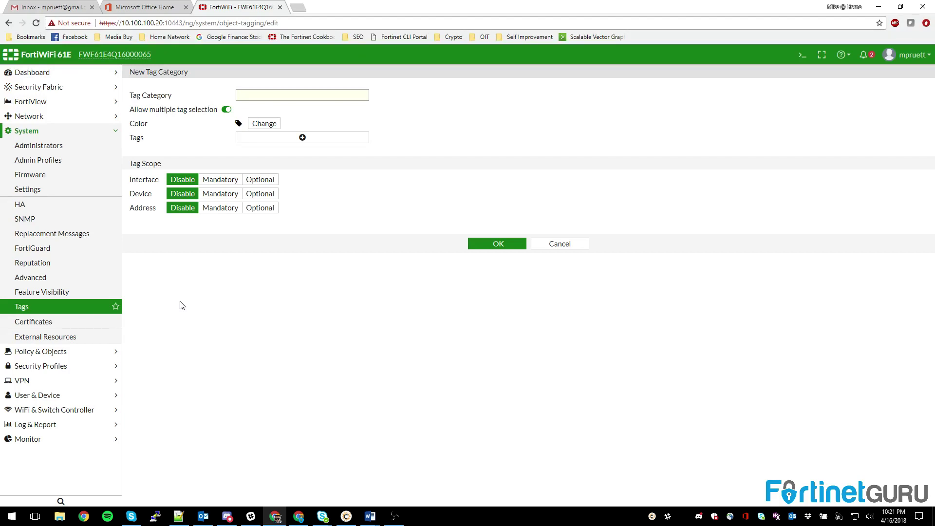
{"action": "left_click", "coordinate": [535, 246]}
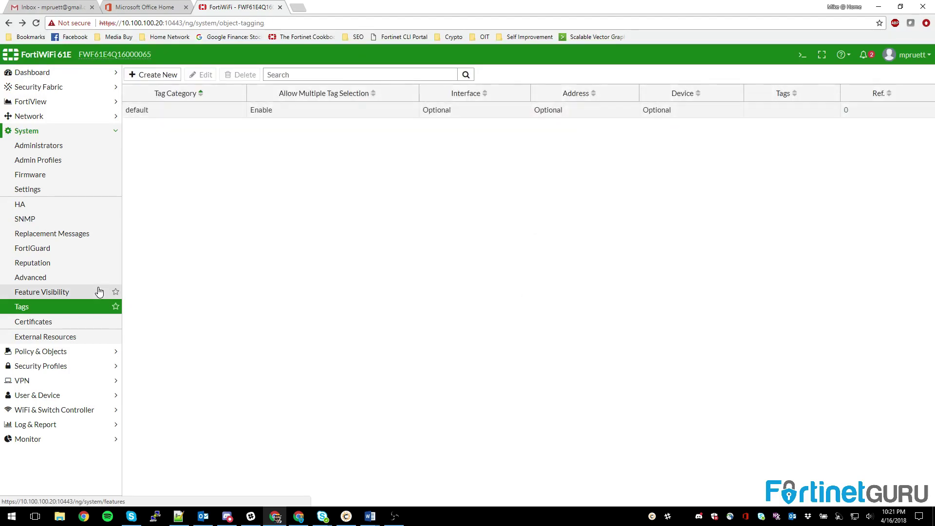
View the Wildcard FQDN Addresses list among the policy objects
{"action": "left_click", "coordinate": [29, 134]}
{"action": "left_click", "coordinate": [27, 146]}
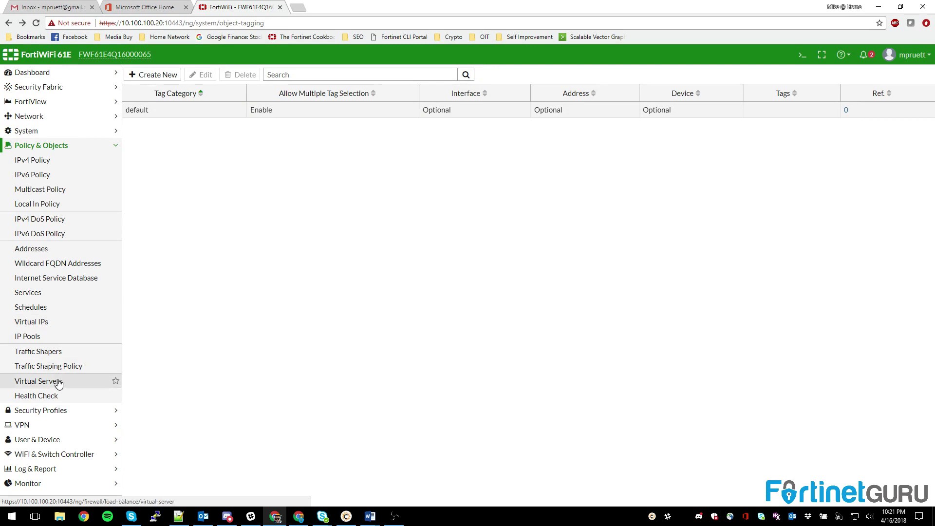
{"action": "left_click", "coordinate": [47, 265]}
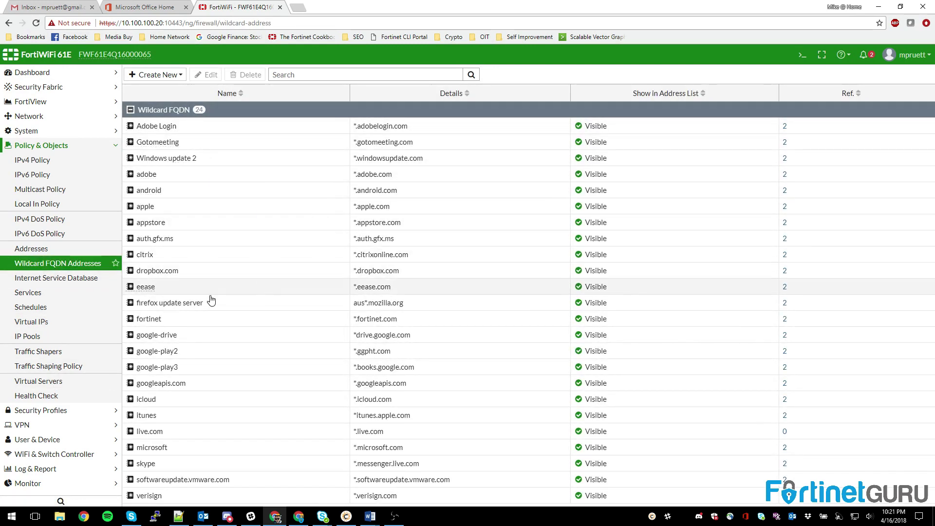
Expand the Internet Service Database entries for viewing and open the Health Check page
{"action": "left_click", "coordinate": [76, 279]}
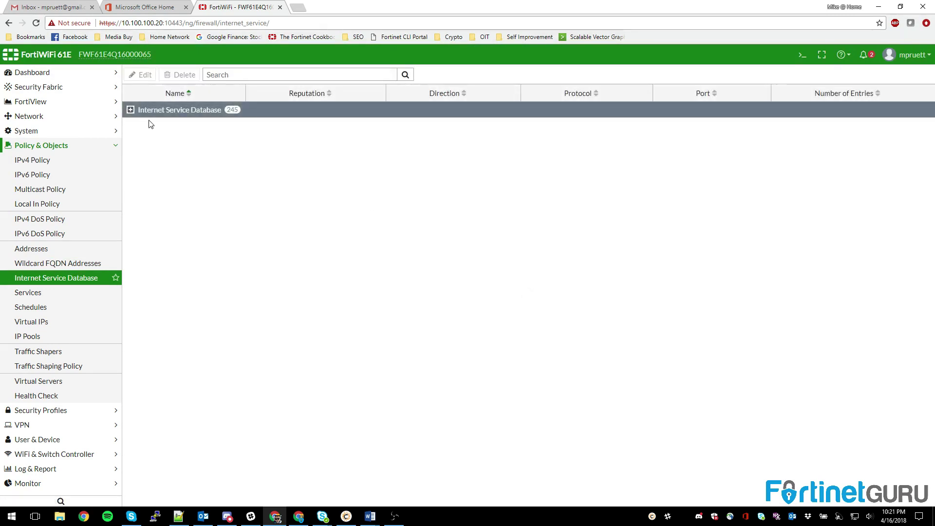
{"action": "left_click", "coordinate": [130, 110]}
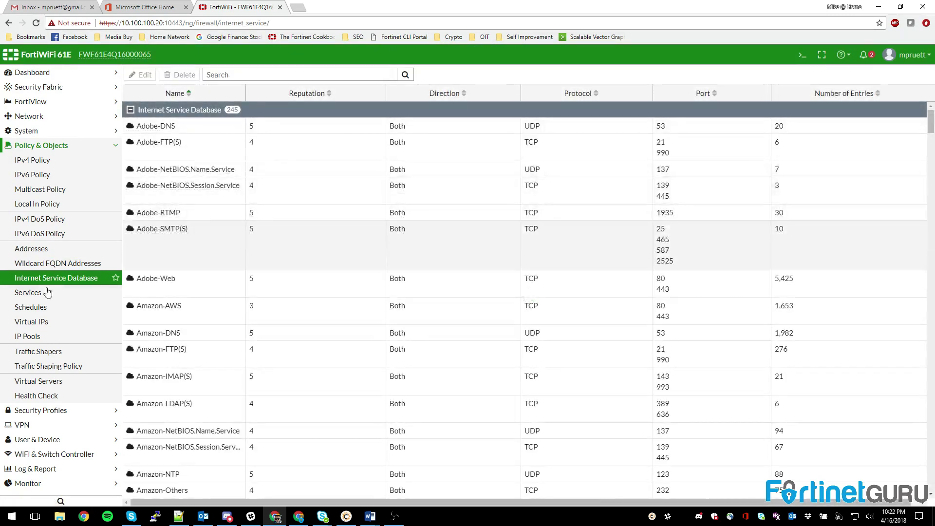
{"action": "left_click", "coordinate": [36, 396]}
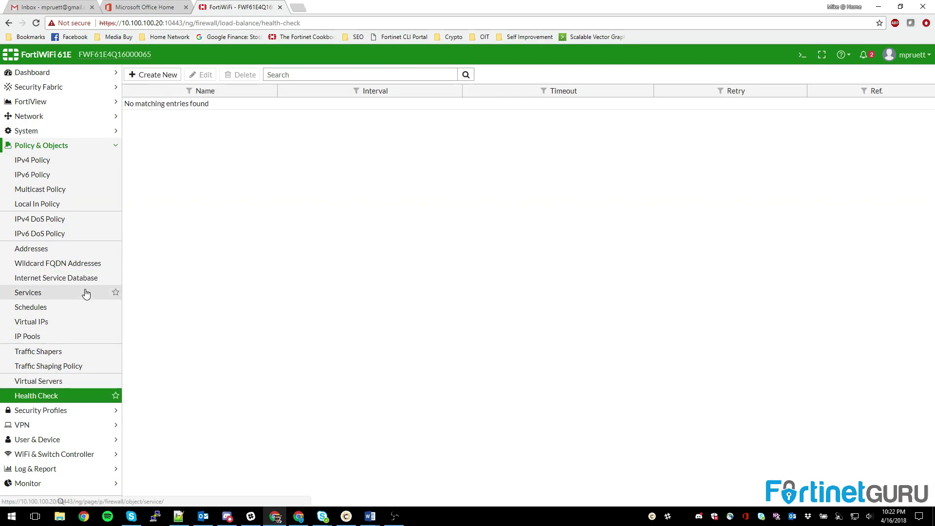
View the Virtual Servers, Traffic Shaping Policy and Traffic Shapers lists, and expand the Security Profiles section
{"action": "left_click", "coordinate": [37, 382]}
{"action": "left_click", "coordinate": [22, 366]}
{"action": "left_click", "coordinate": [21, 358]}
{"action": "left_click", "coordinate": [42, 146]}
{"action": "left_click", "coordinate": [41, 160]}
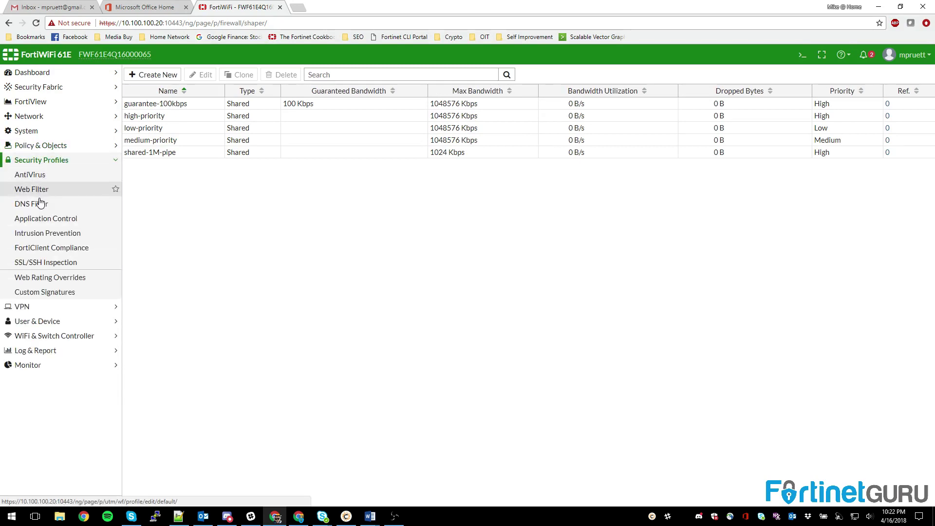
Open the One-Click VPN Settings and switch the status between Enabled and Disabled to view the available options, ending on Enabled
{"action": "left_click", "coordinate": [36, 309]}
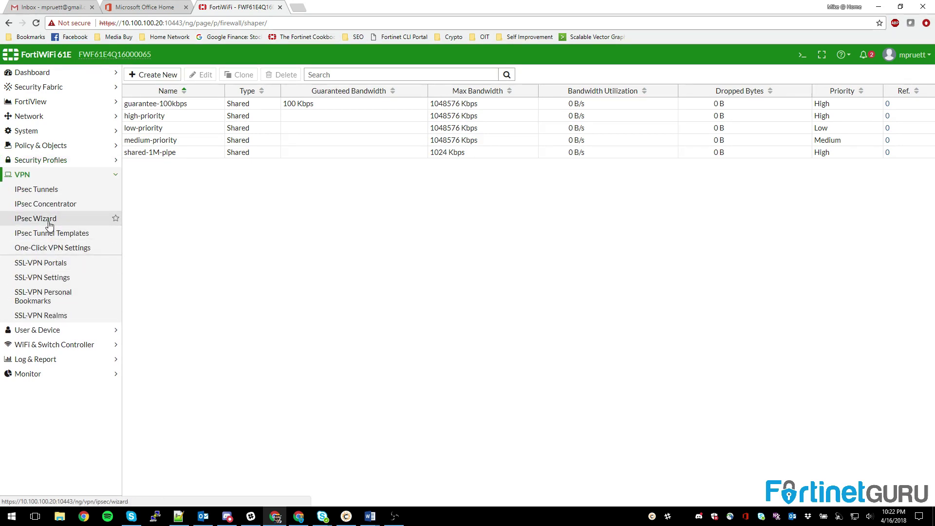
{"action": "left_click", "coordinate": [53, 247]}
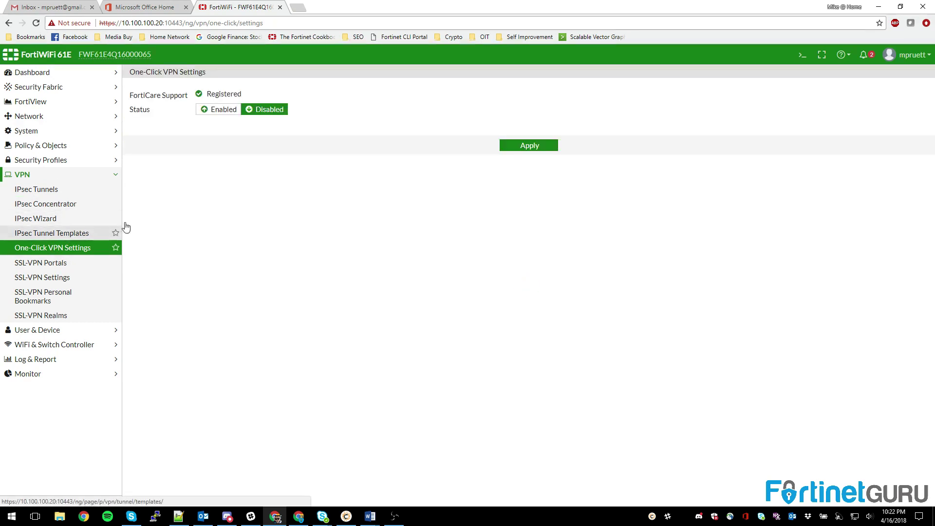
{"action": "left_click", "coordinate": [219, 110]}
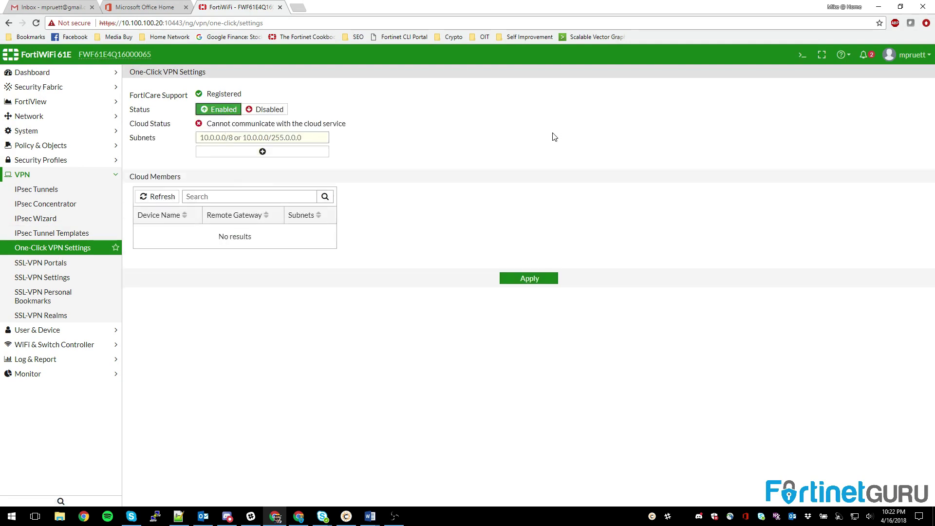
{"action": "left_click", "coordinate": [265, 109]}
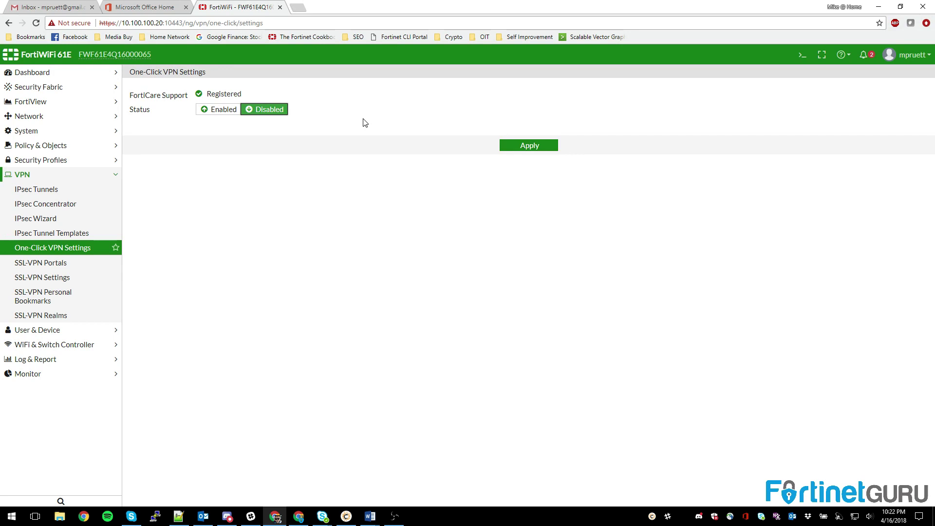
{"action": "left_click", "coordinate": [218, 109]}
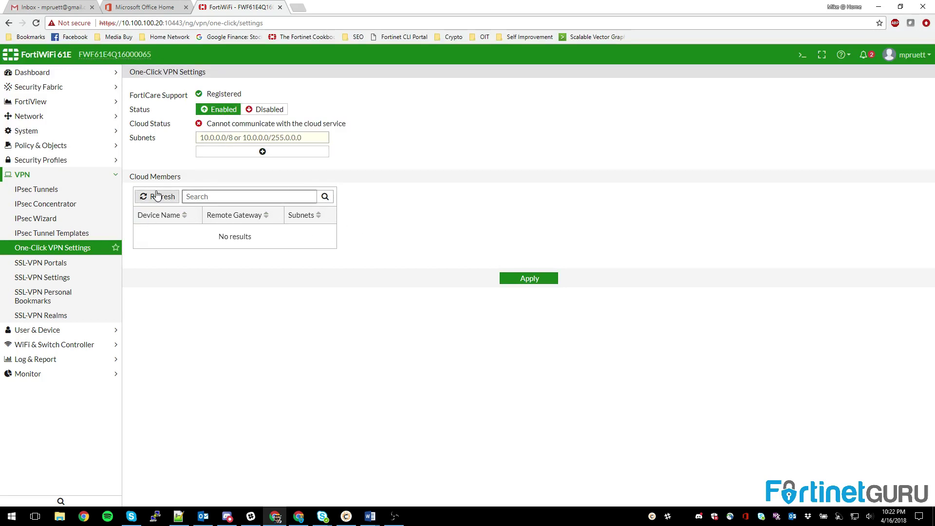
Try adding several blank subnet entries to the One-Click VPN settings and removing the extra ones
{"action": "left_click", "coordinate": [247, 153]}
{"action": "left_click", "coordinate": [287, 166]}
{"action": "left_click", "coordinate": [316, 178]}
{"action": "left_click", "coordinate": [324, 189]}
{"action": "left_click", "coordinate": [323, 201]}
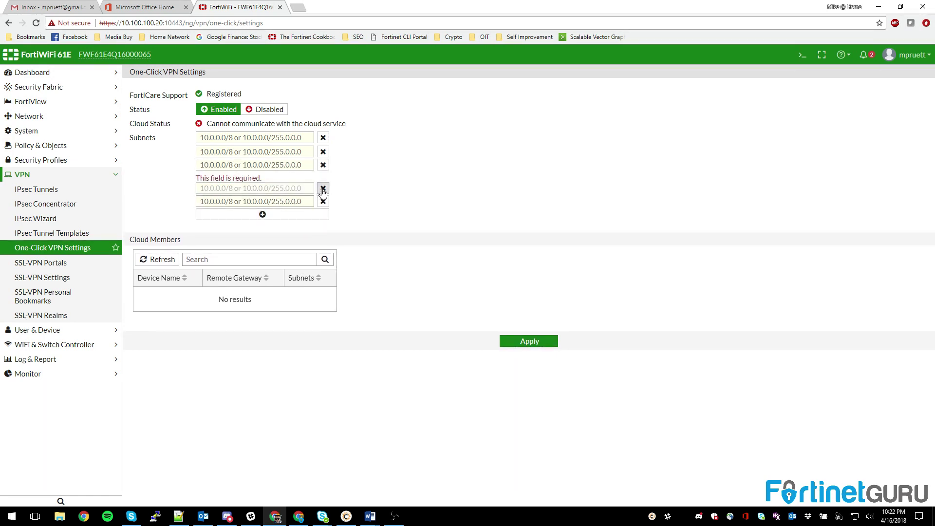
{"action": "left_click", "coordinate": [323, 190]}
View the SSL-VPN Portals list and glance through the pages offered in the User & Device section
{"action": "left_click", "coordinate": [97, 263]}
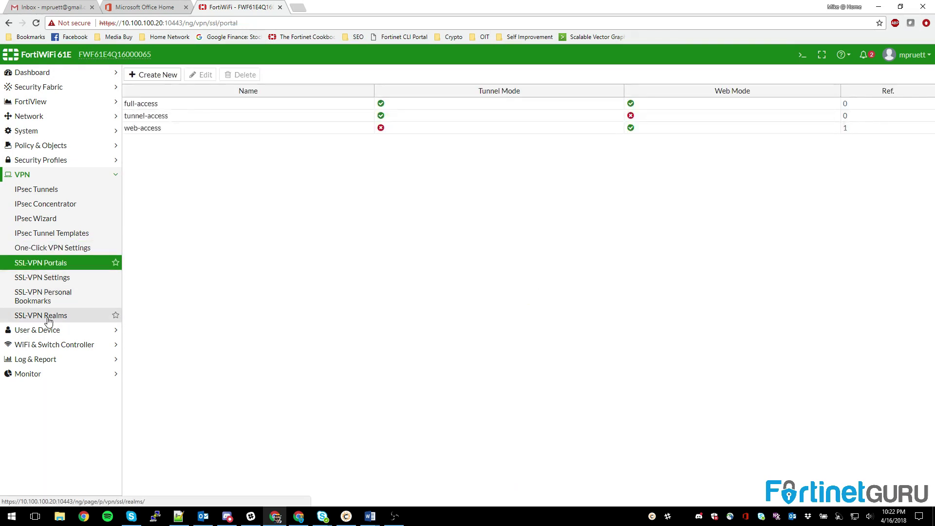
{"action": "left_click", "coordinate": [34, 176]}
{"action": "left_click", "coordinate": [38, 189]}
{"action": "left_click", "coordinate": [40, 190]}
Open the Local WiFi Radio settings and compare the Wireless Client and Access Point modes, ending on Access Point
{"action": "left_click", "coordinate": [31, 204]}
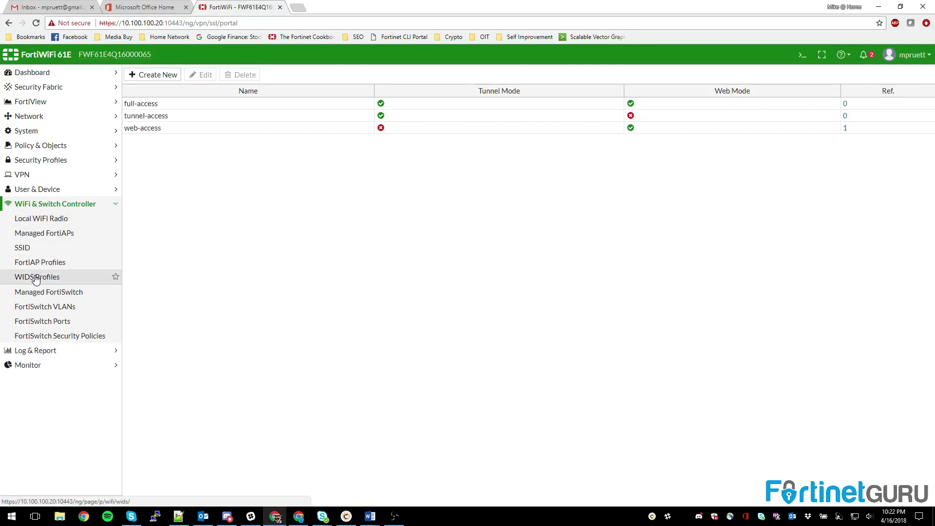
{"action": "left_click", "coordinate": [38, 233]}
{"action": "left_click", "coordinate": [30, 220]}
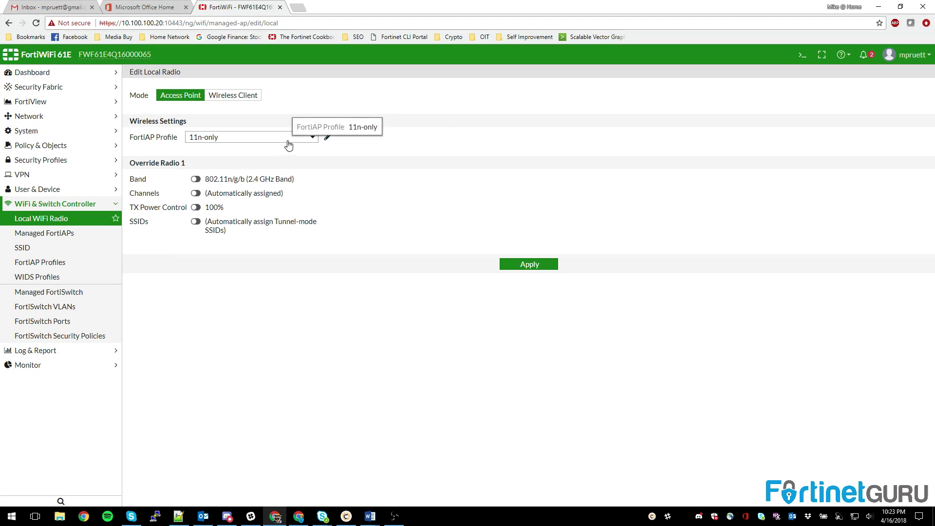
{"action": "left_click", "coordinate": [228, 97]}
{"action": "left_click", "coordinate": [186, 97]}
{"action": "left_click", "coordinate": [234, 95]}
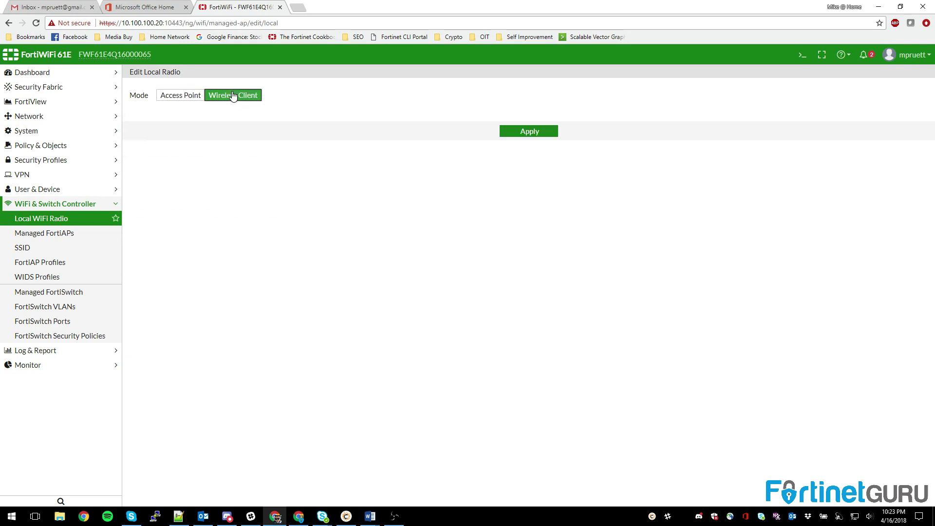
{"action": "left_click", "coordinate": [180, 95]}
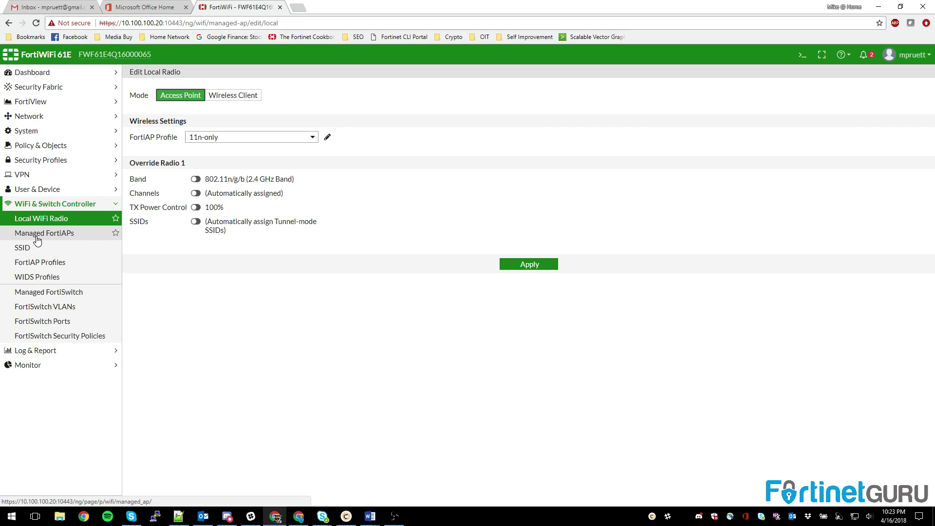
View the FortiSwitch Security Policies list with its 802-1X-policy-default entry selected, and look through the Log & Report section's pages
{"action": "left_click", "coordinate": [59, 336]}
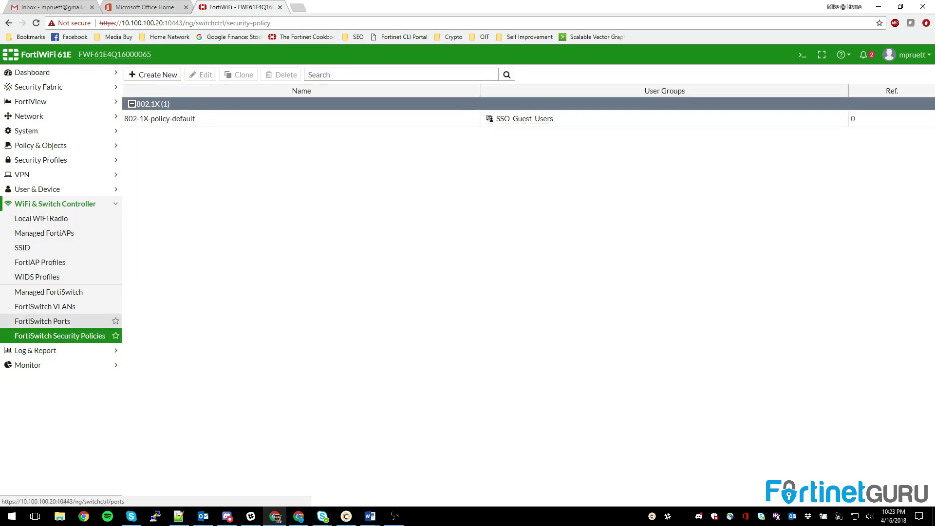
{"action": "left_click", "coordinate": [314, 120]}
{"action": "left_click", "coordinate": [35, 351]}
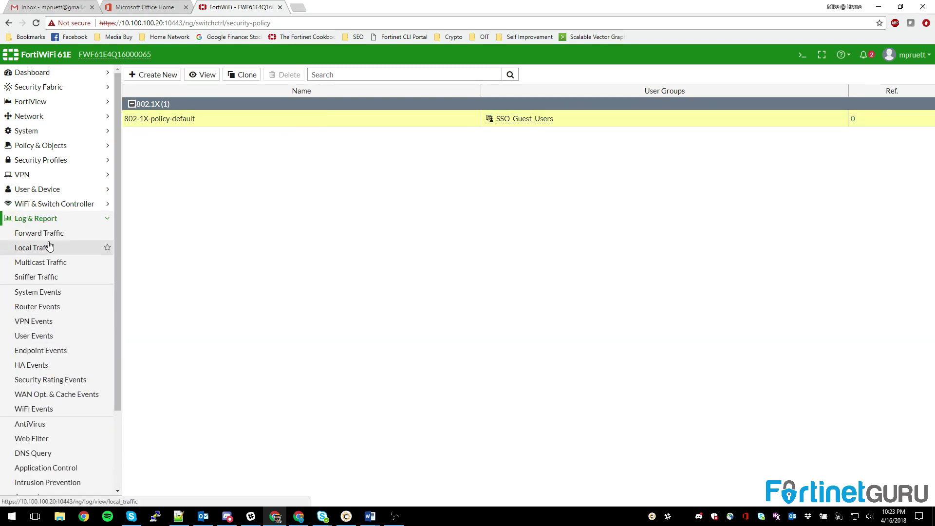
{"action": "scroll", "coordinate": [49, 246], "scroll_direction": "down", "scroll_amount": 3}
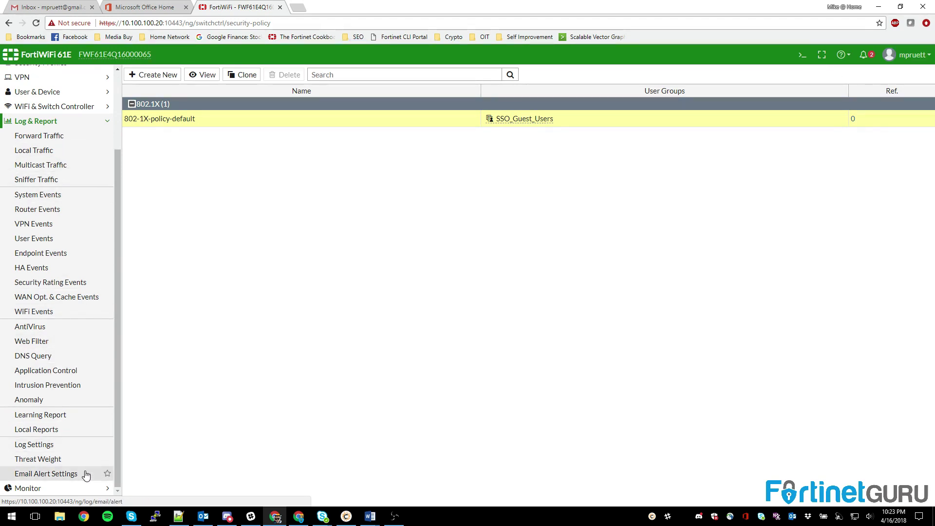
{"action": "left_click", "coordinate": [24, 121]}
Expand the Monitor section and view the static and dynamic routes in the Routing Monitor
{"action": "left_click", "coordinate": [24, 233]}
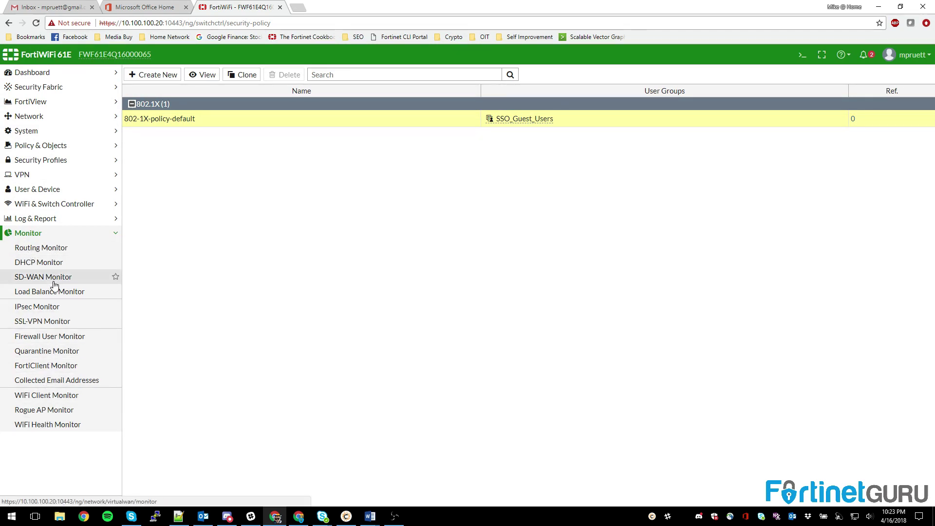
{"action": "left_click", "coordinate": [40, 248]}
{"action": "left_click", "coordinate": [38, 264]}
{"action": "key", "text": "alt+Left"}
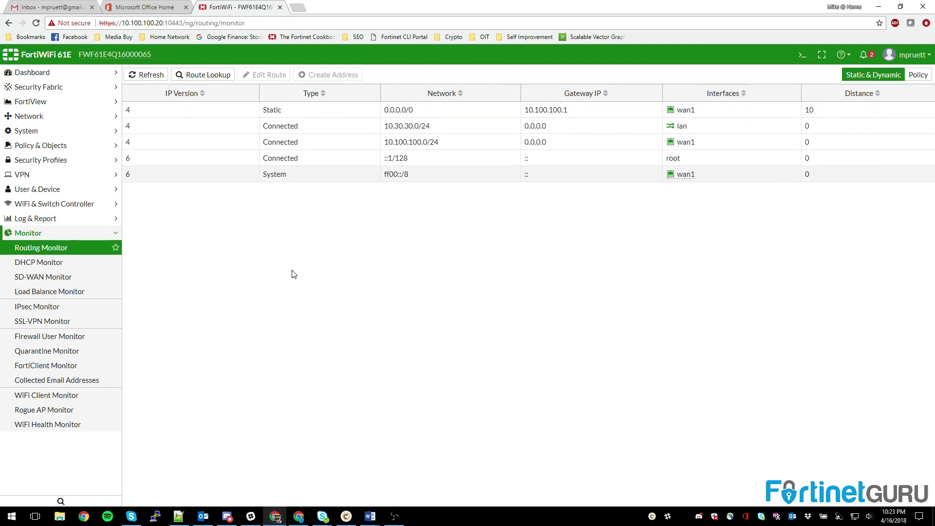
View the SD-WAN Monitor and WiFi Health Monitor pages, and return to the main dashboard
{"action": "left_click", "coordinate": [53, 291]}
{"action": "left_click", "coordinate": [43, 278]}
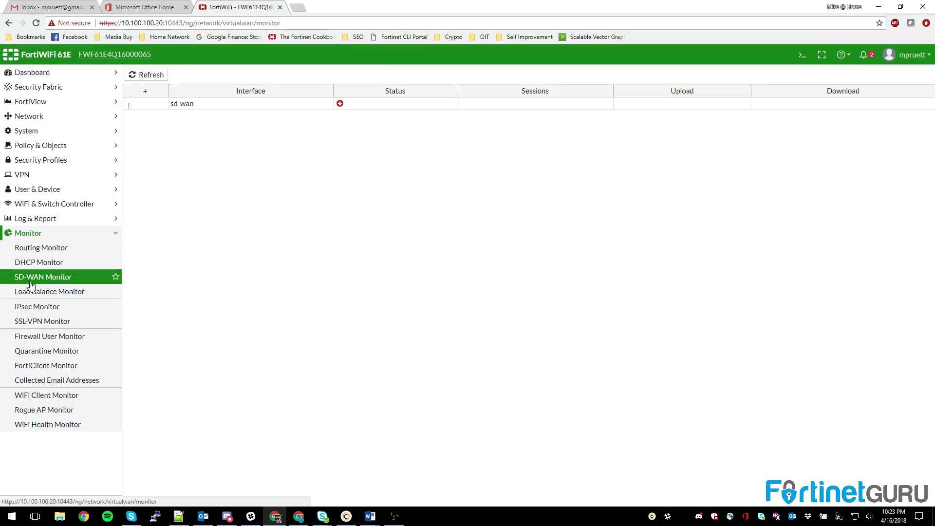
{"action": "left_click", "coordinate": [31, 263]}
{"action": "left_click", "coordinate": [70, 410]}
{"action": "left_click", "coordinate": [57, 423]}
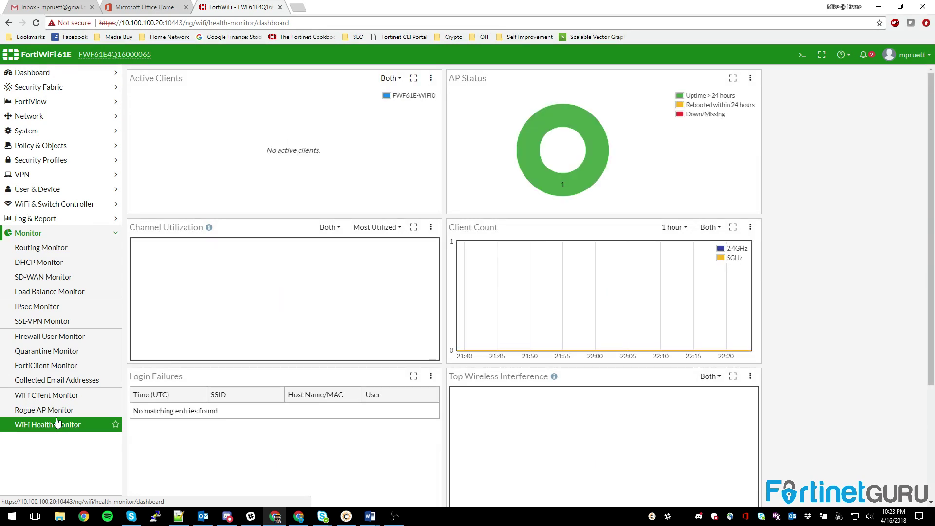
{"action": "left_click", "coordinate": [54, 73]}
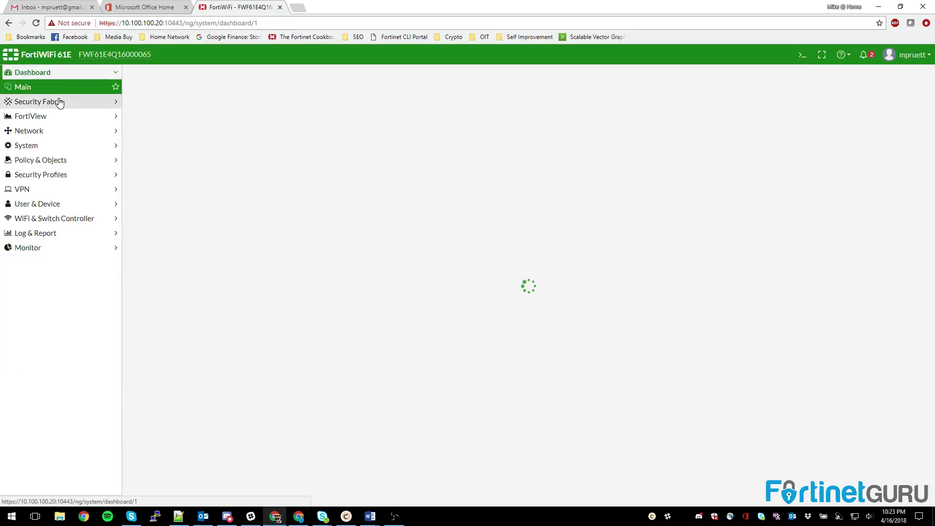